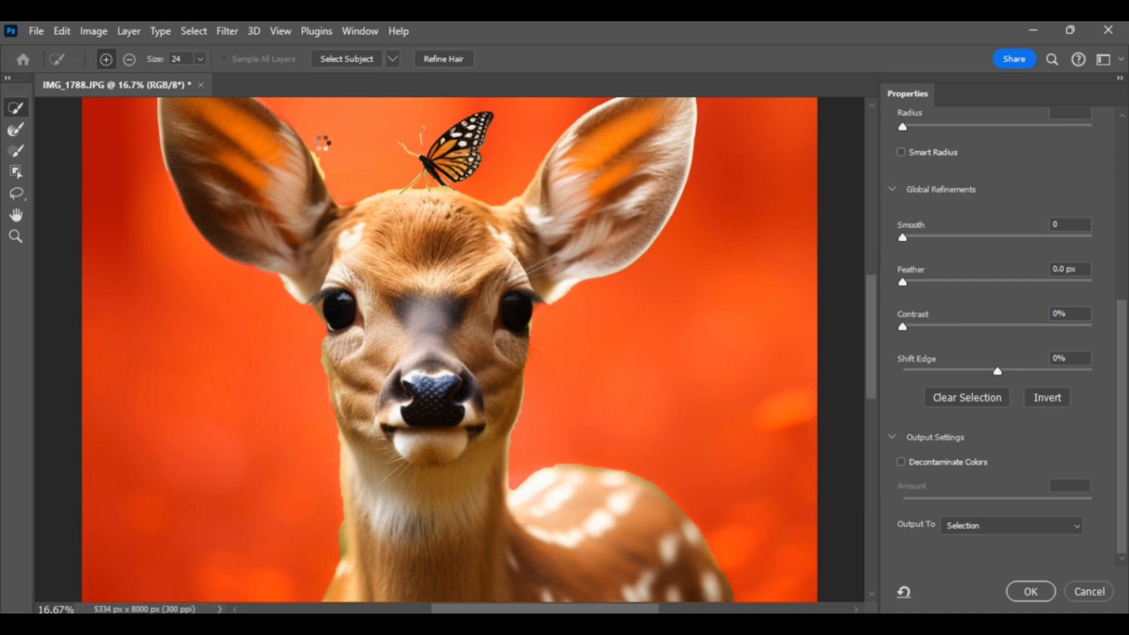
Subtract the stray area beside the deer's left-hand ear and output the selection as a New Layer with Layer Mask
{"action": "left_click", "coordinate": [129, 58]}
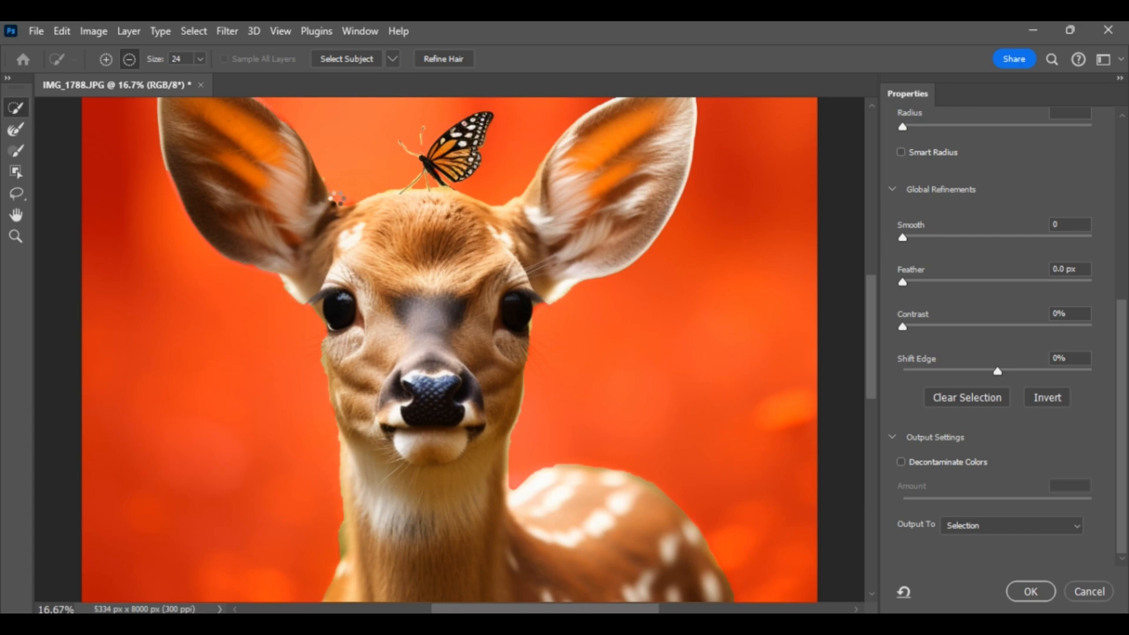
{"action": "left_click", "coordinate": [1002, 525]}
{"action": "left_click", "coordinate": [1011, 572]}
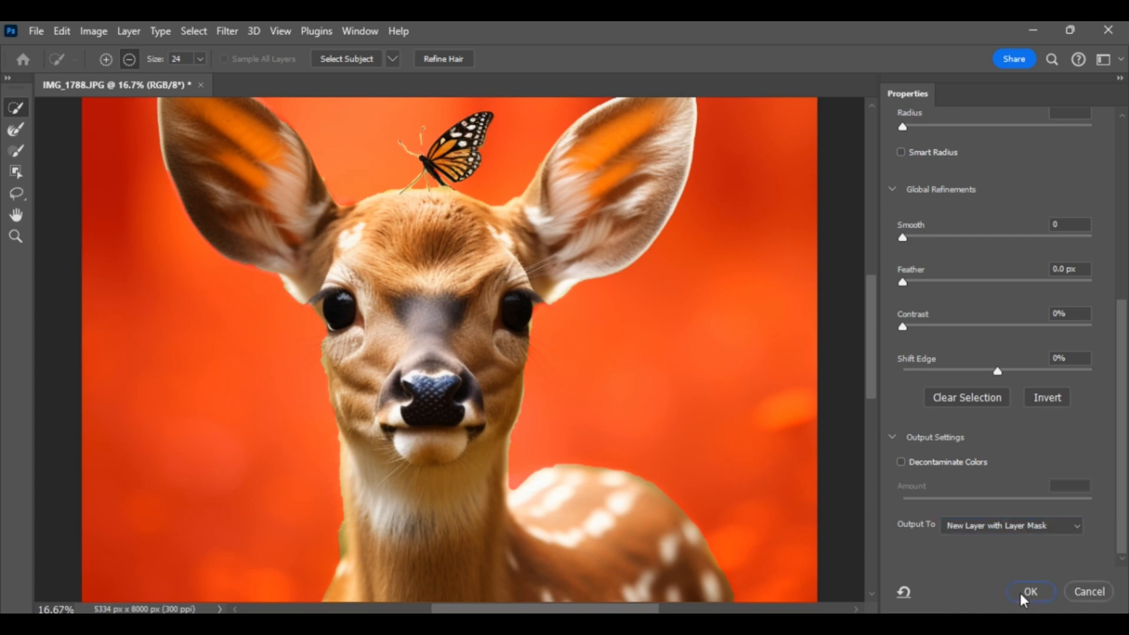
{"action": "left_click", "coordinate": [1020, 593]}
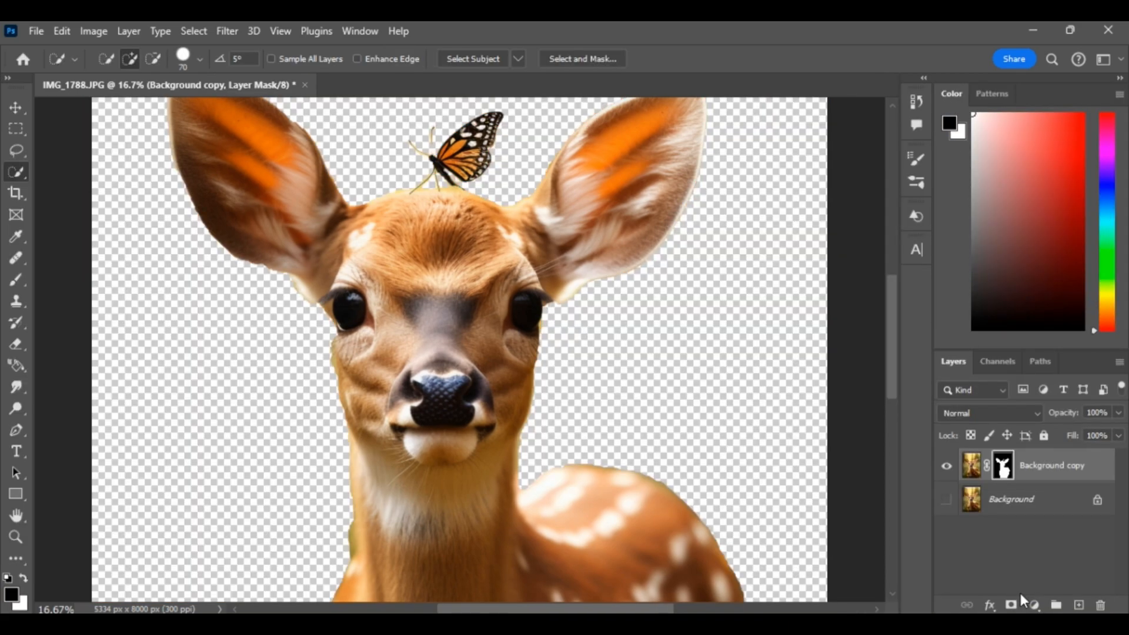
Show the Background layer, load the Background copy's layer mask as a selection, and activate the Polygonal Lasso tool
{"action": "right_click", "coordinate": [999, 474]}
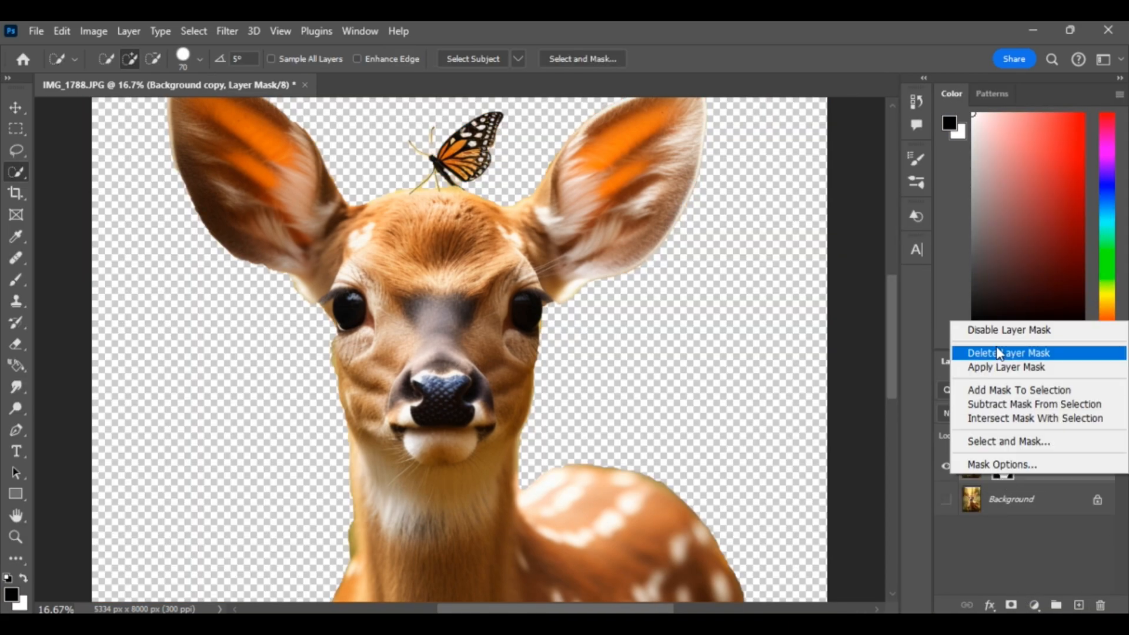
{"action": "left_click", "coordinate": [1054, 478]}
{"action": "left_click", "coordinate": [946, 499]}
{"action": "right_click", "coordinate": [1003, 474]}
{"action": "left_click", "coordinate": [1003, 473]}
{"action": "left_click", "coordinate": [1003, 474], "text": "ctrl"}
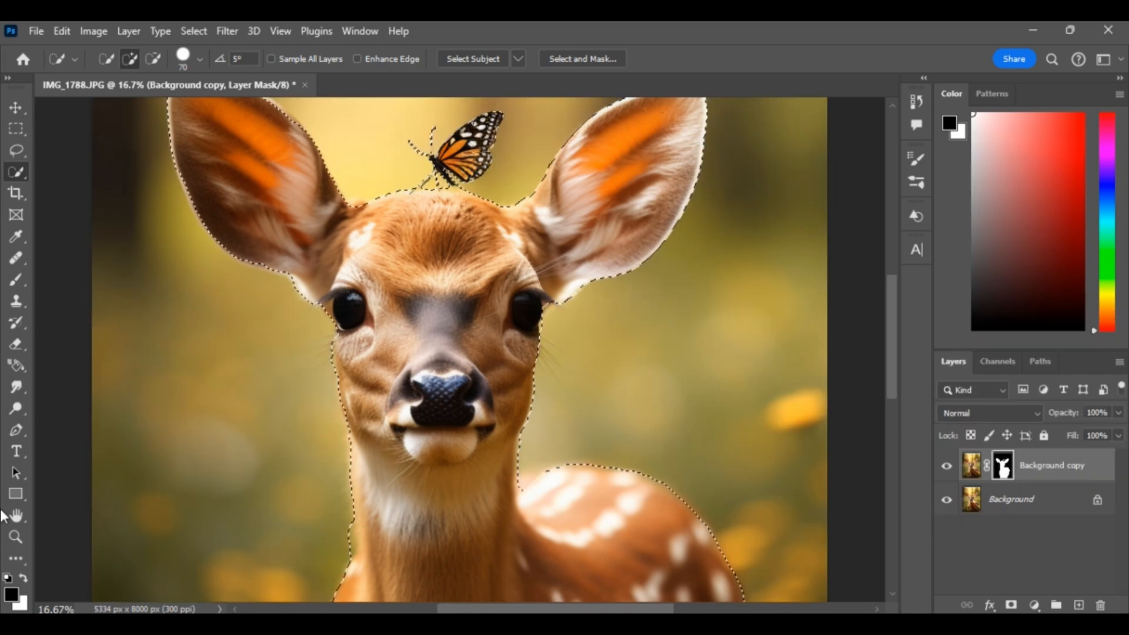
{"action": "right_click", "coordinate": [16, 150]}
{"action": "left_click", "coordinate": [81, 167]}
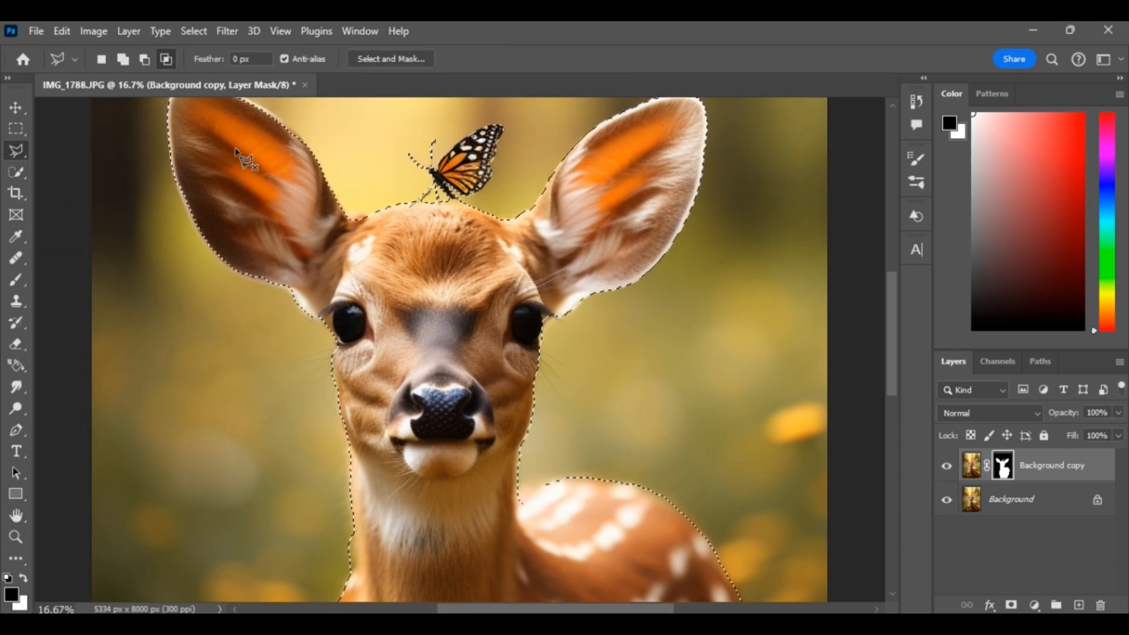
{"action": "scroll", "coordinate": [238, 154], "scroll_direction": "up", "scroll_amount": 2}
{"action": "left_click", "coordinate": [192, 108]}
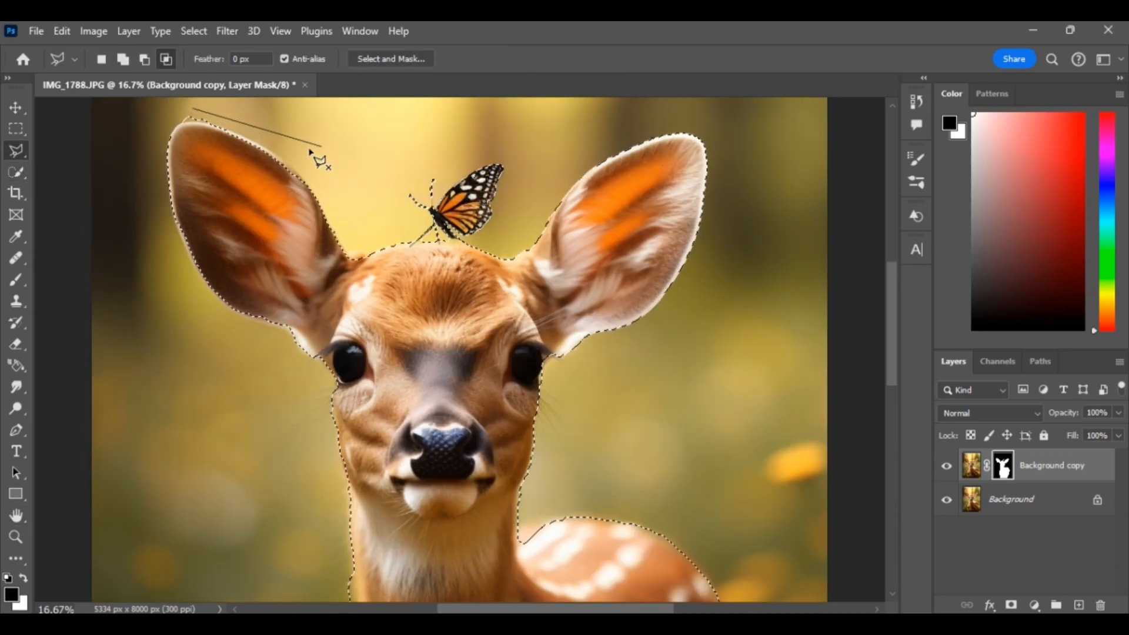
{"action": "key", "text": "Escape"}
Set the Polygonal Lasso to subtract from the selection and trace around both ears, passing just below the butterfly along the head
{"action": "scroll", "coordinate": [227, 184], "scroll_direction": "up", "scroll_amount": 5}
{"action": "left_click", "coordinate": [152, 61]}
{"action": "left_click", "coordinate": [160, 208]}
{"action": "left_click", "coordinate": [292, 254]}
{"action": "left_click", "coordinate": [358, 360]}
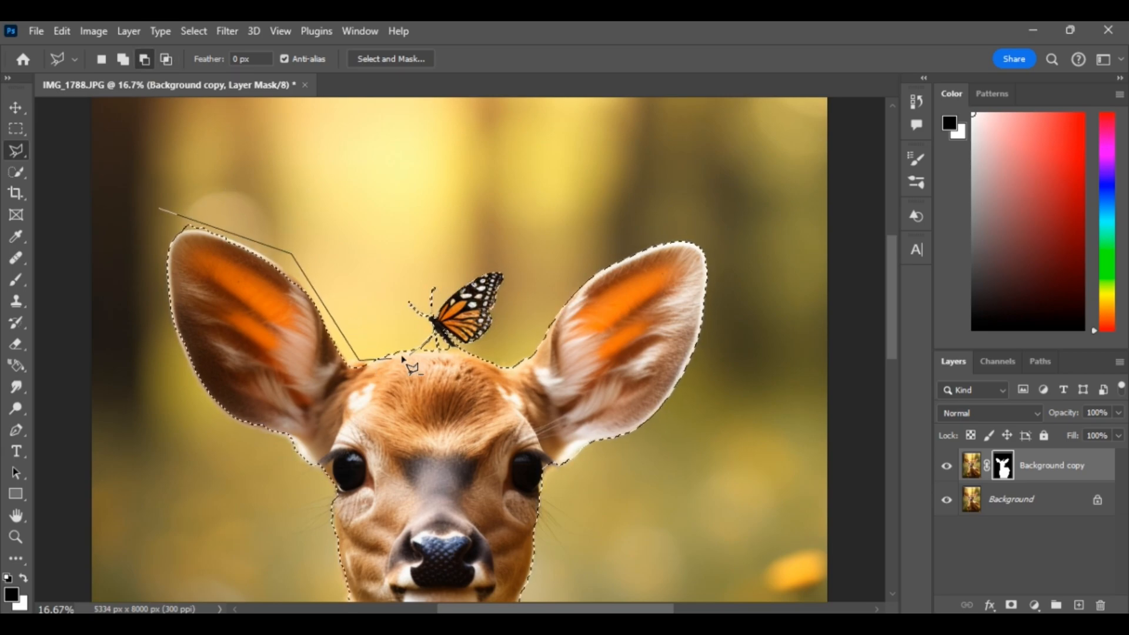
{"action": "left_click", "coordinate": [414, 350]}
{"action": "left_click", "coordinate": [507, 363]}
{"action": "left_click", "coordinate": [616, 247]}
{"action": "left_click", "coordinate": [698, 227]}
{"action": "left_click", "coordinate": [727, 259]}
{"action": "left_click", "coordinate": [704, 401]}
{"action": "left_click", "coordinate": [657, 429]}
{"action": "left_click", "coordinate": [565, 487]}
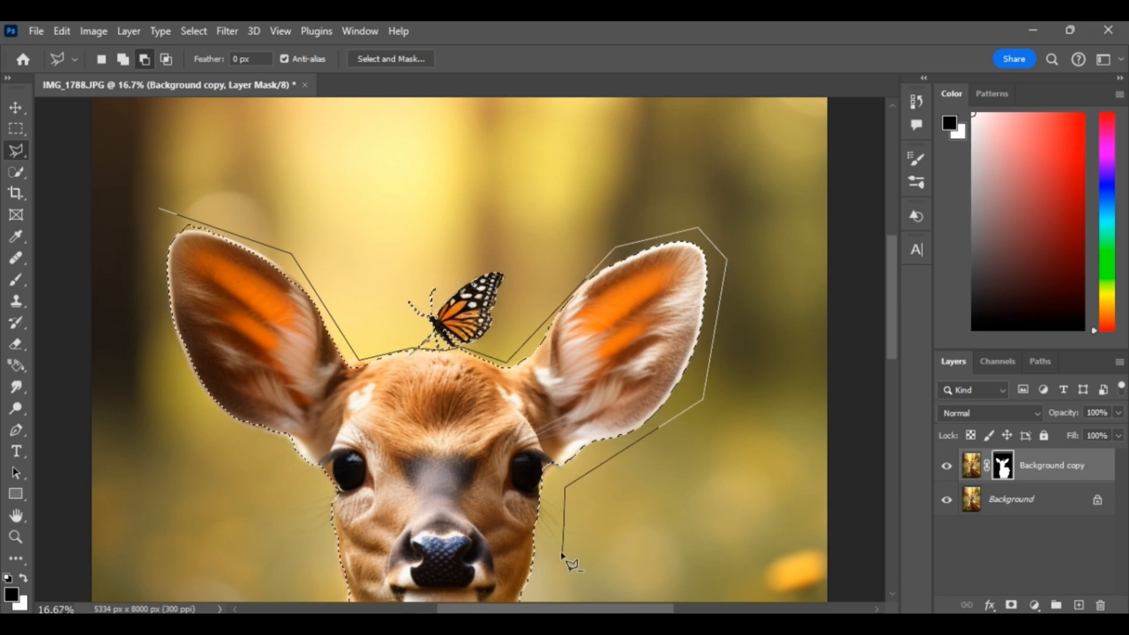
Continue the lasso outline around the deer's back and chest and up past the face to the starting ear
{"action": "scroll", "coordinate": [564, 551], "scroll_direction": "down", "scroll_amount": 3}
{"action": "left_click", "coordinate": [539, 397]}
{"action": "left_click", "coordinate": [726, 408]}
{"action": "left_click", "coordinate": [786, 571]}
{"action": "scroll", "coordinate": [786, 571], "scroll_direction": "down", "scroll_amount": 5}
{"action": "left_click", "coordinate": [767, 443]}
{"action": "left_click", "coordinate": [708, 583]}
{"action": "left_click", "coordinate": [280, 579]}
{"action": "left_click", "coordinate": [278, 258]}
{"action": "scroll", "coordinate": [292, 121], "scroll_direction": "up", "scroll_amount": 3}
{"action": "left_click", "coordinate": [325, 269]}
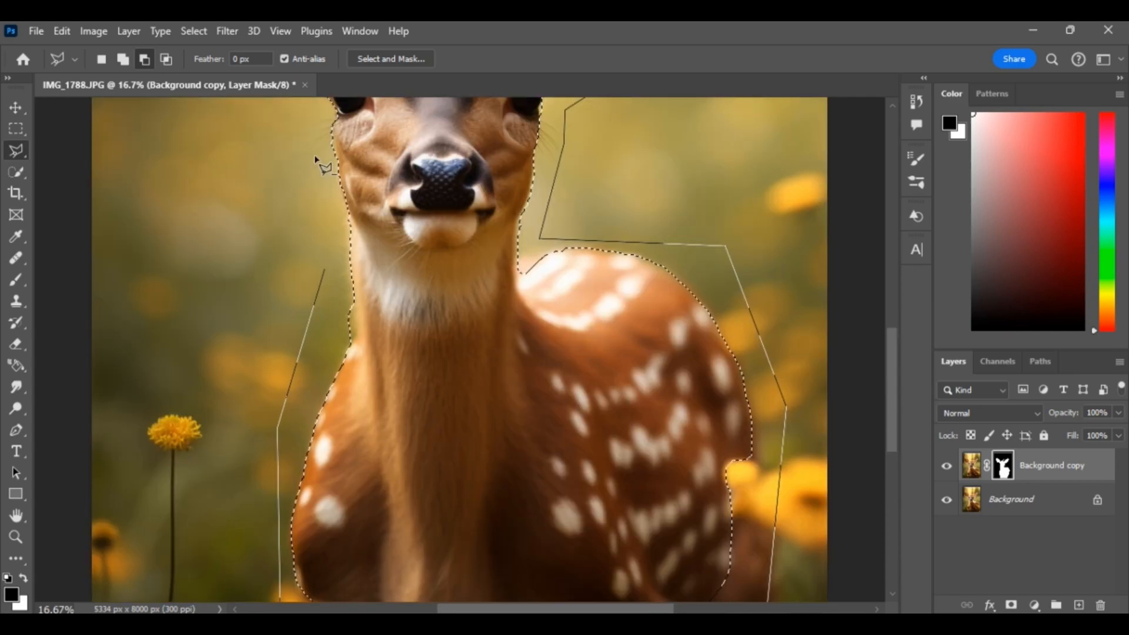
{"action": "scroll", "coordinate": [317, 162], "scroll_direction": "up", "scroll_amount": 5}
{"action": "left_click", "coordinate": [131, 315]}
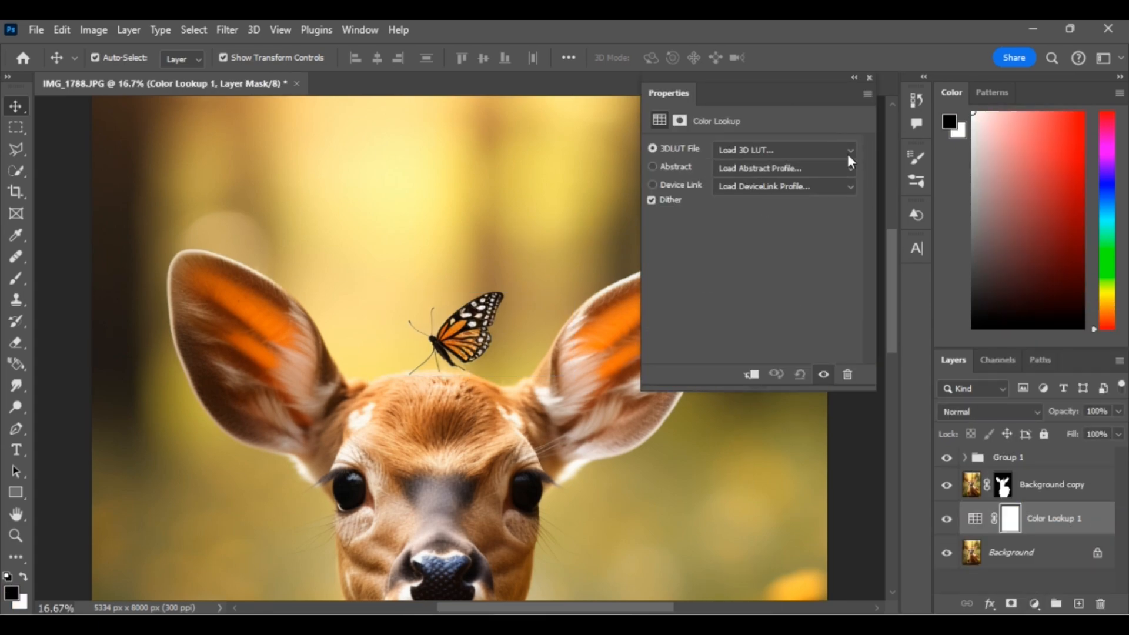
Load a 3D LUT preset in the Color Lookup adjustment above the Background layer to darken the backdrop
{"action": "left_click", "coordinate": [846, 150]}
{"action": "left_click", "coordinate": [764, 539]}
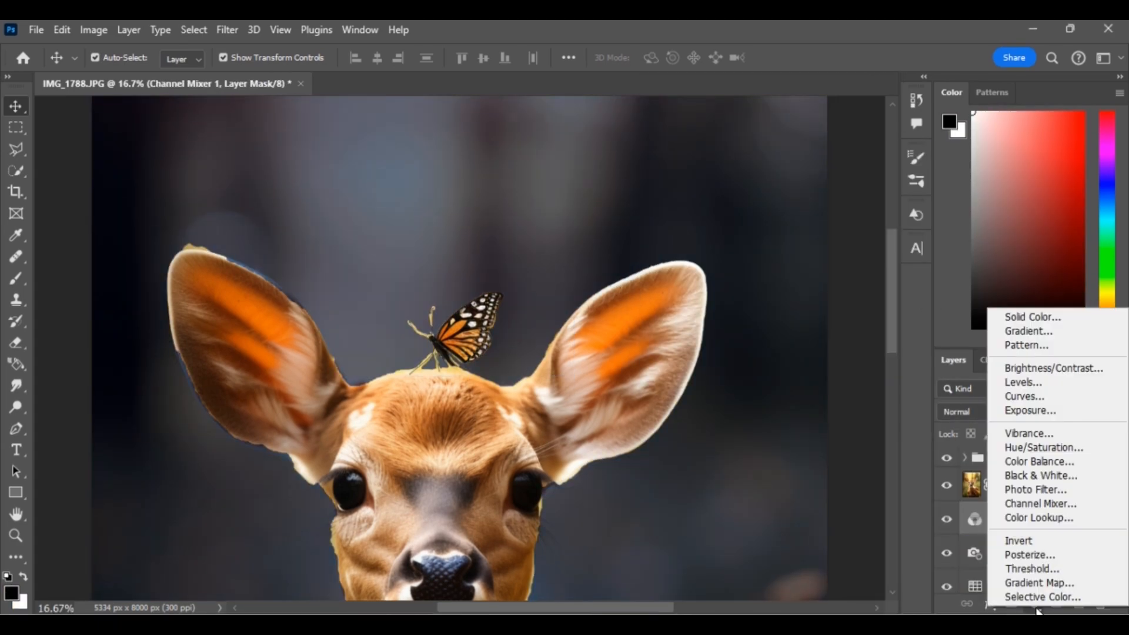
Add a Black & White adjustment layer below the deer cutout and set its opacity to 50%
{"action": "left_click", "coordinate": [1035, 469]}
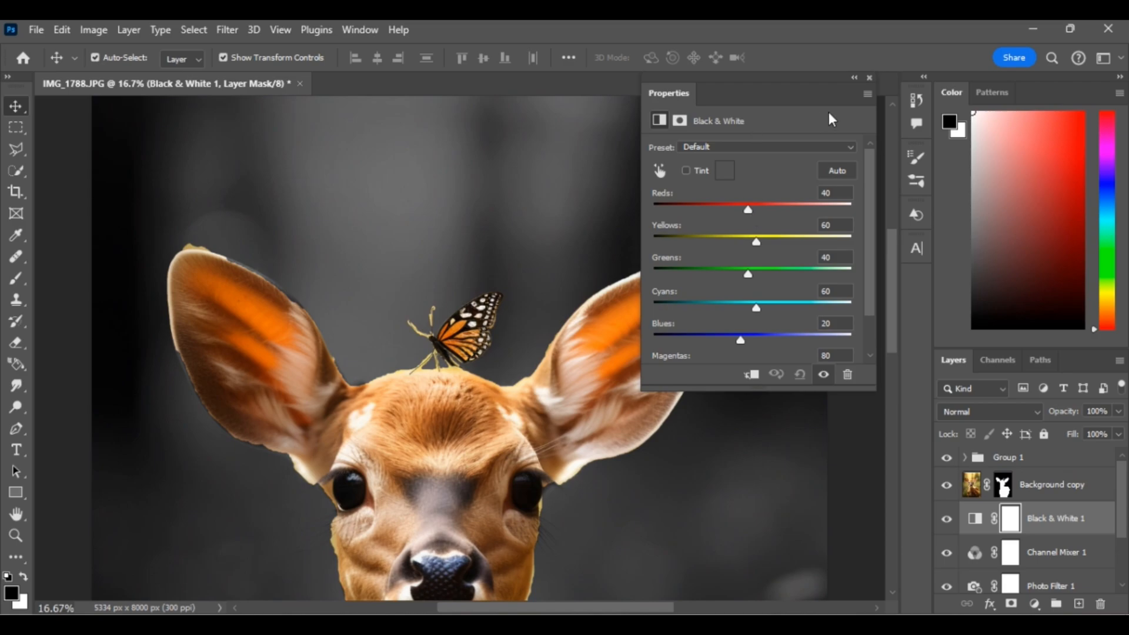
{"action": "left_click", "coordinate": [869, 77]}
{"action": "left_click", "coordinate": [1118, 411]}
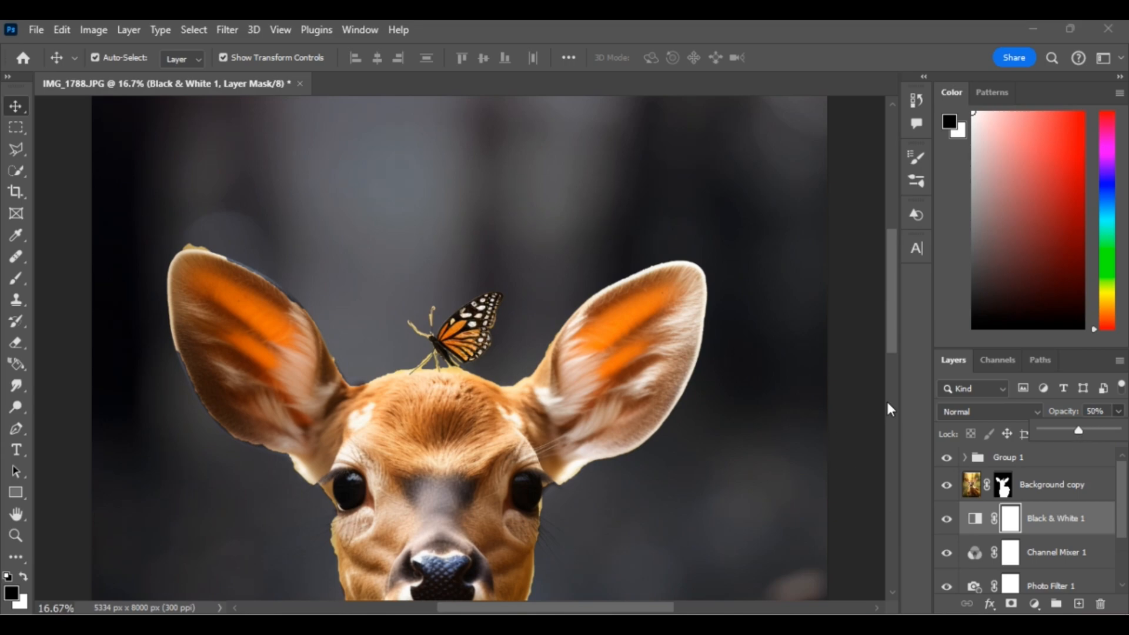
{"action": "left_click", "coordinate": [946, 520]}
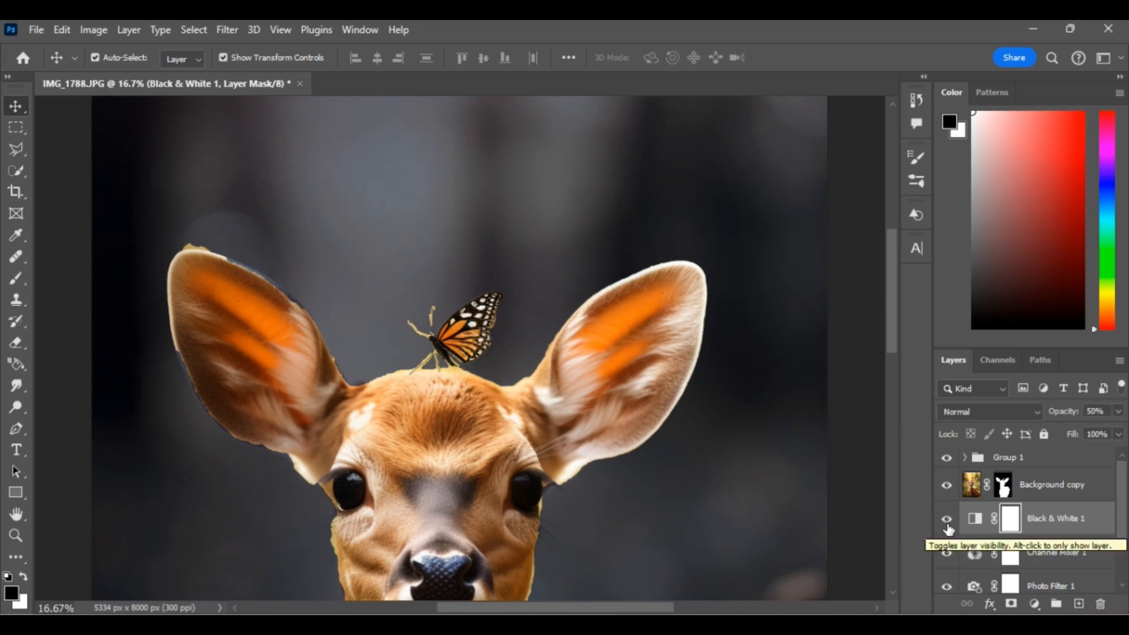
Convert Group 1 with the butterfly to a smart object and set its blend mode to Linear Dodge (Add)
{"action": "right_click", "coordinate": [1006, 457]}
{"action": "left_click", "coordinate": [999, 252]}
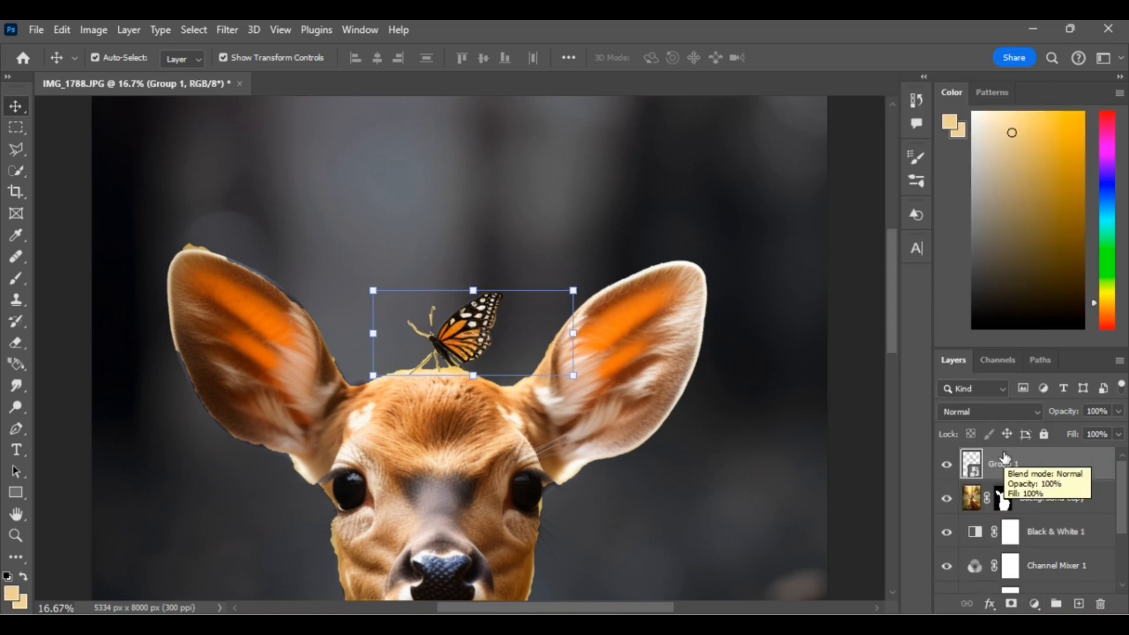
{"action": "left_click", "coordinate": [1000, 412]}
{"action": "left_click", "coordinate": [994, 327]}
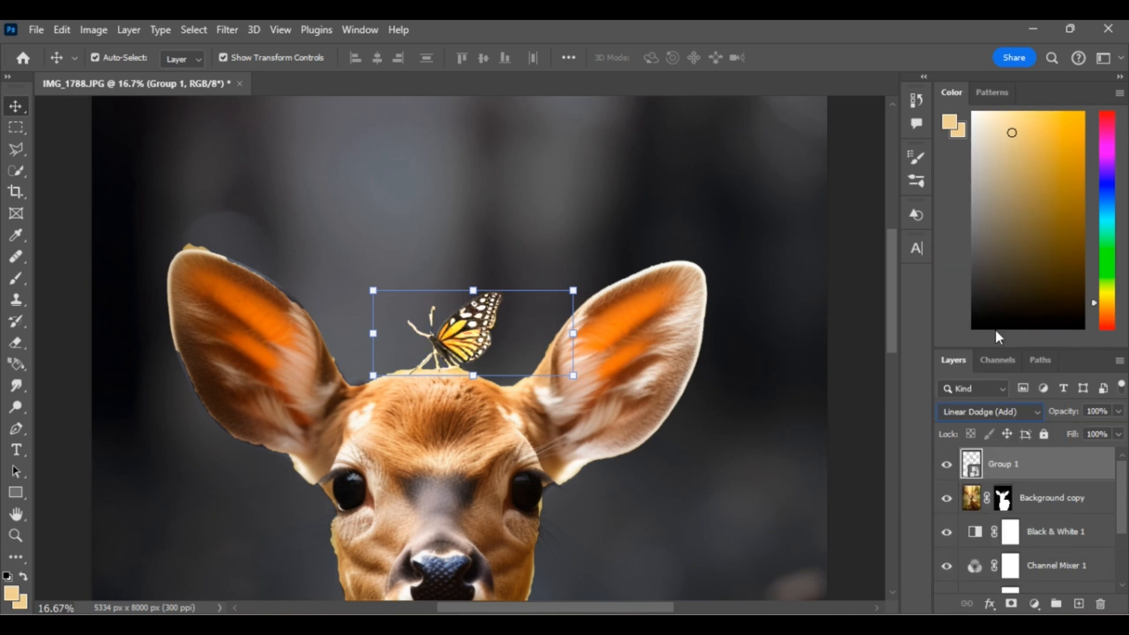
{"action": "left_click", "coordinate": [252, 29]}
{"action": "mouse_move", "coordinate": [298, 242]}
{"action": "left_click", "coordinate": [471, 294]}
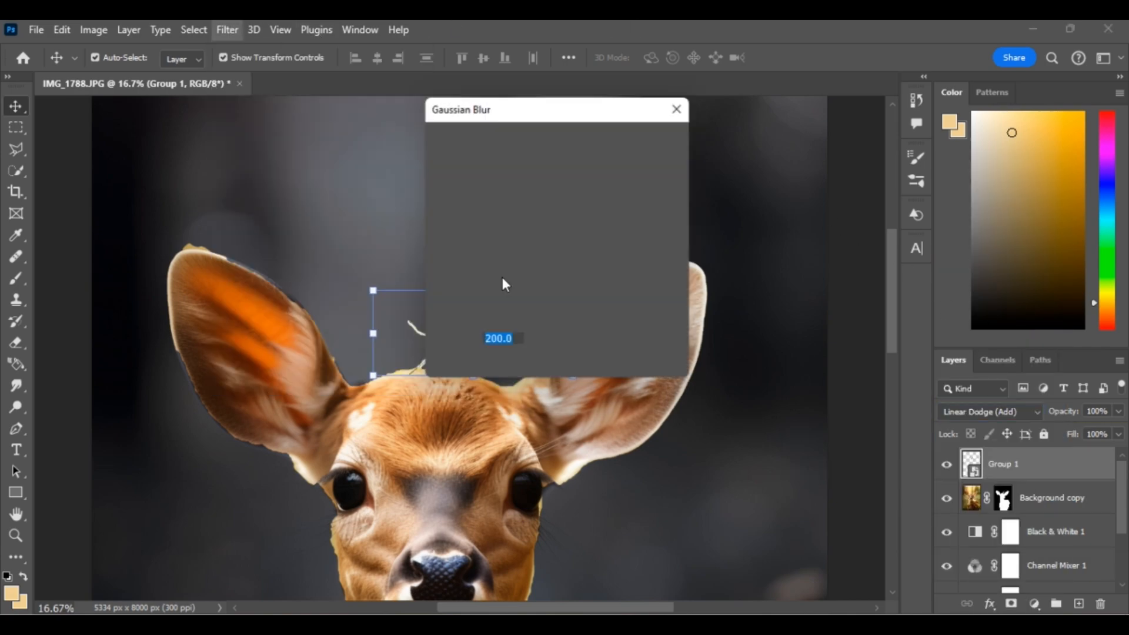
{"action": "left_click_drag", "start_coordinate": [536, 105], "coordinate": [630, 113]}
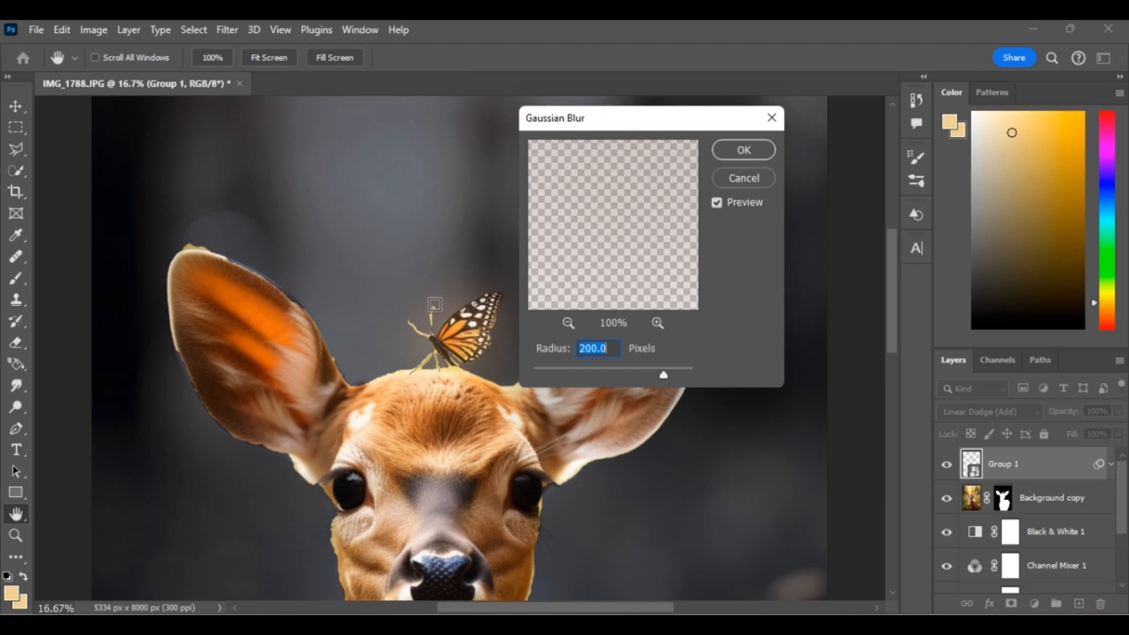
{"action": "left_click", "coordinate": [748, 180]}
Apply a Gaussian Blur with a 5-pixel radius to the butterfly smart object and compare the image with and without it
{"action": "left_click", "coordinate": [227, 29]}
{"action": "left_click", "coordinate": [277, 51]}
{"action": "type", "text": "8"}
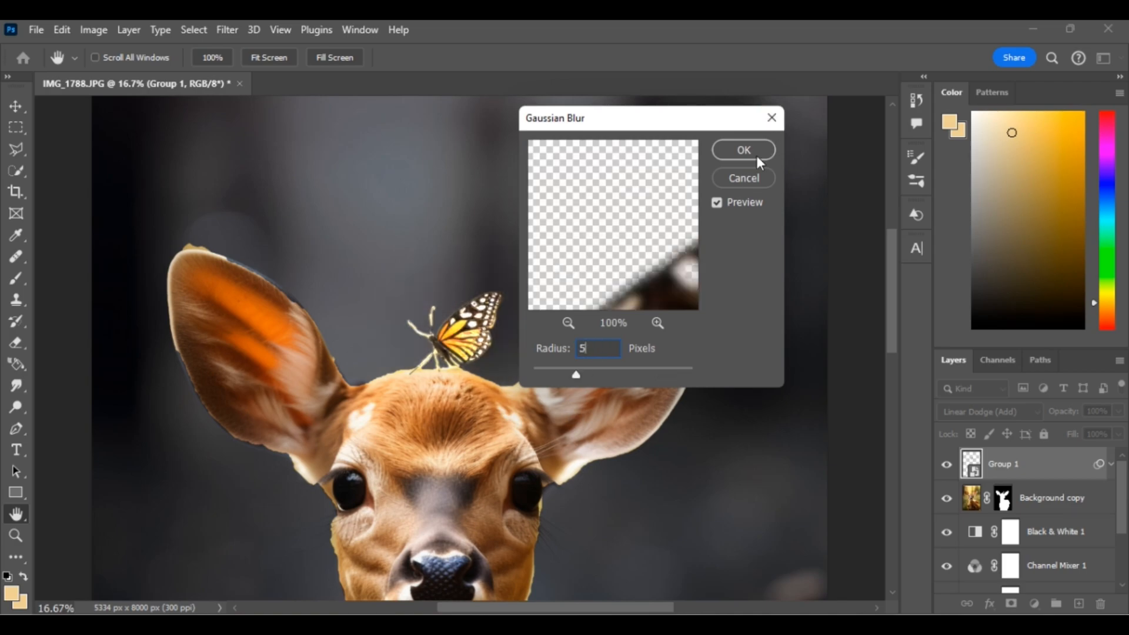
{"action": "left_click", "coordinate": [755, 154]}
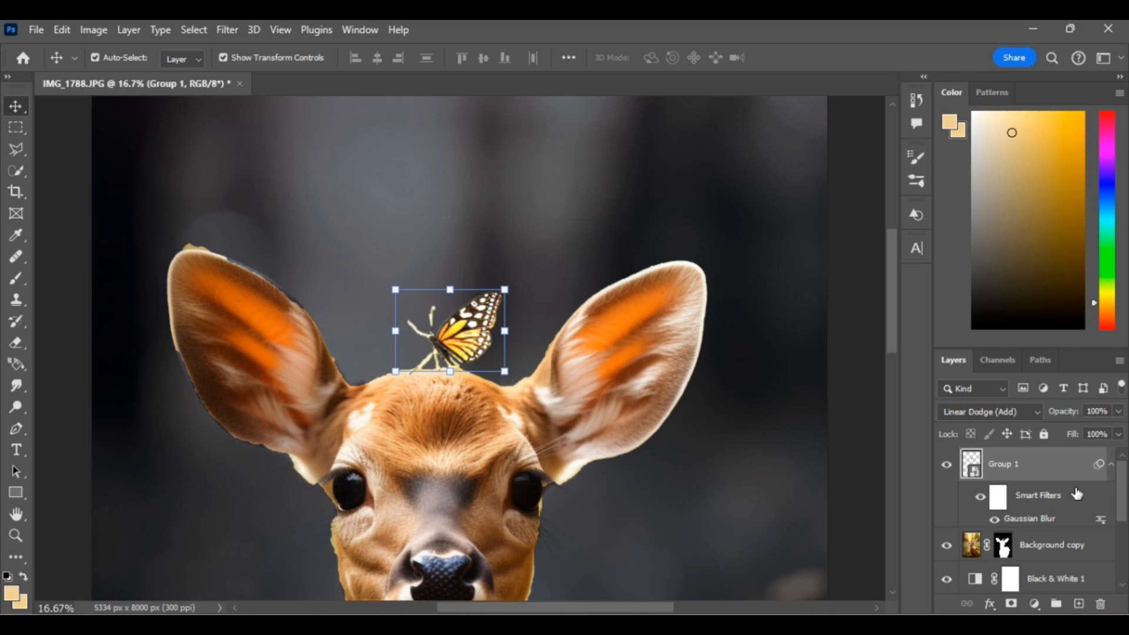
{"action": "left_click", "coordinate": [944, 466]}
{"action": "left_click", "coordinate": [943, 466]}
Duplicate the blurred butterfly layer, make the copy visible, and set its Gaussian Blur radius to 100 pixels
{"action": "key", "text": "ctrl+j"}
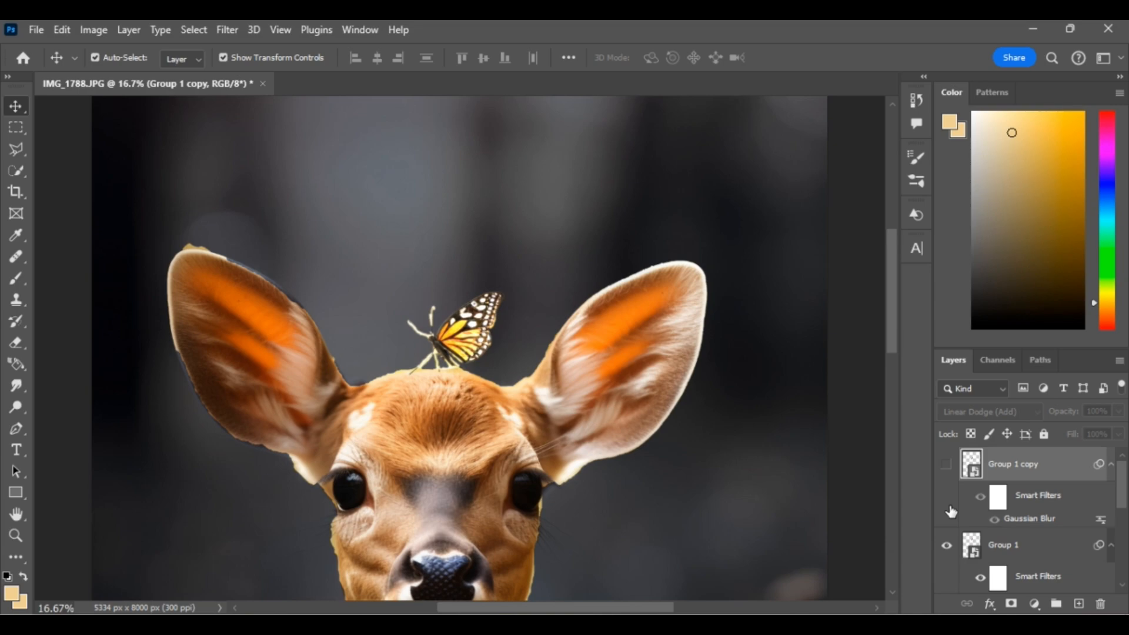
{"action": "left_click", "coordinate": [946, 464]}
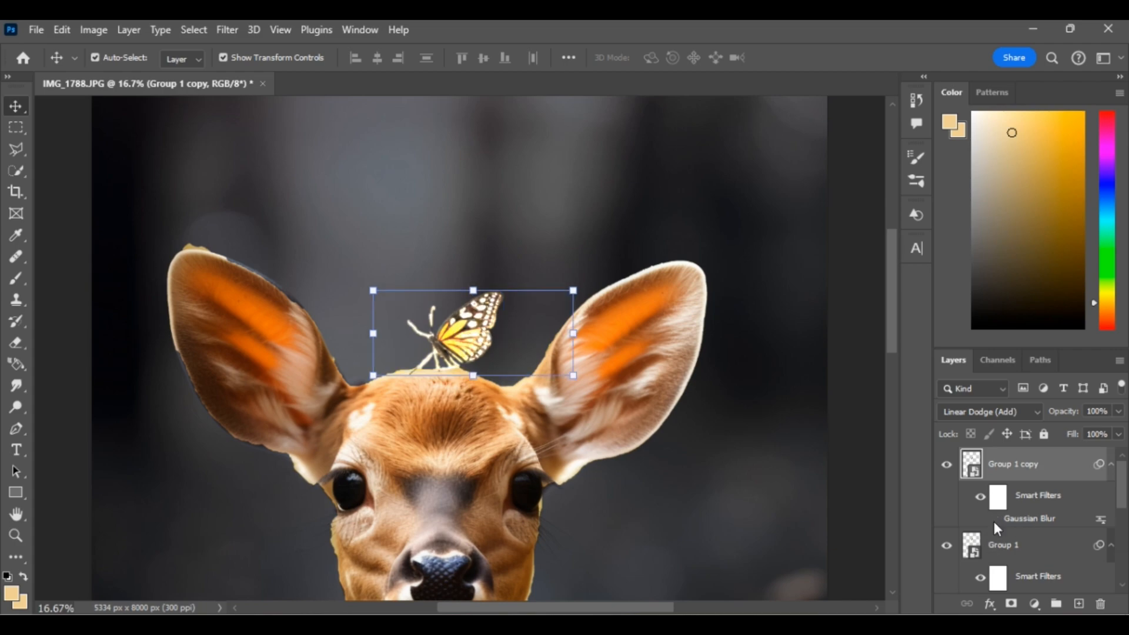
{"action": "double_click", "coordinate": [1028, 518]}
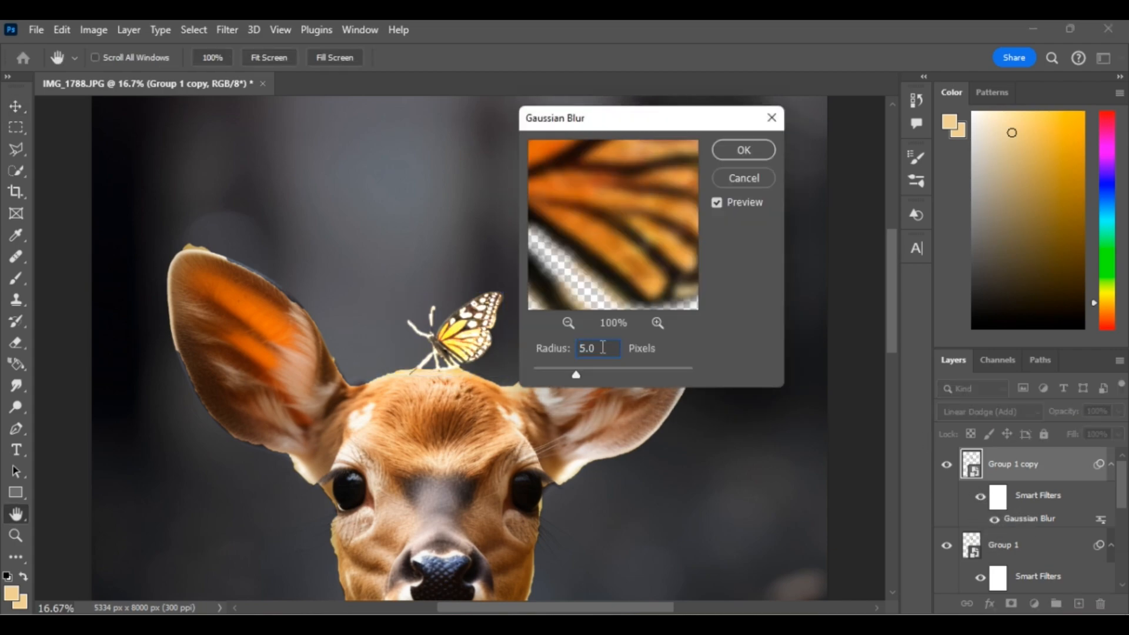
{"action": "type", "text": "100"}
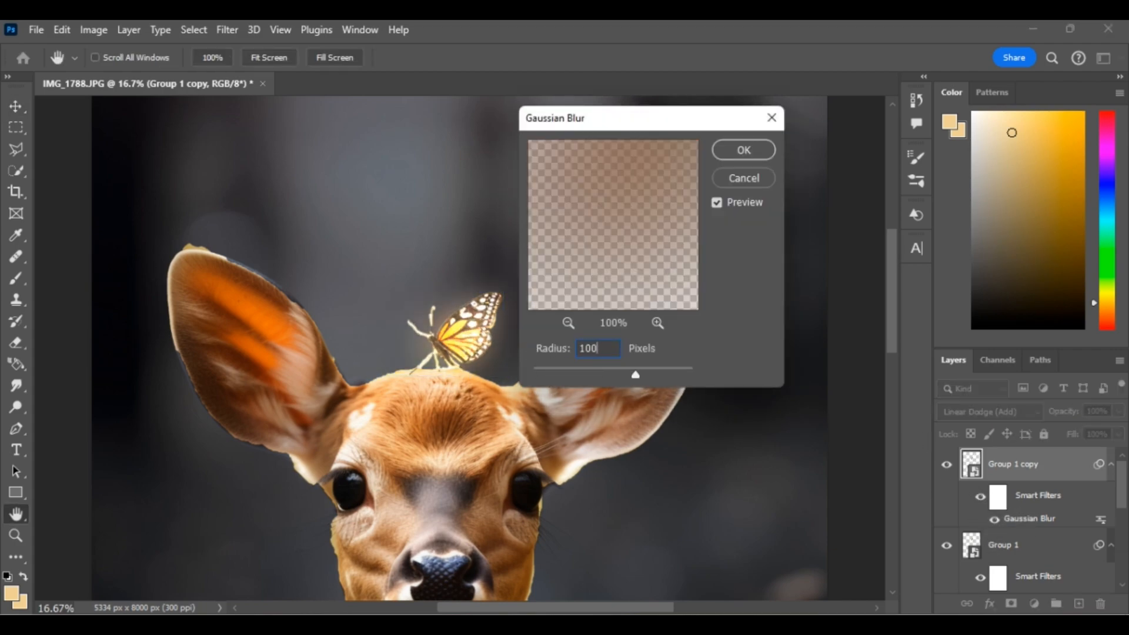
{"action": "left_click", "coordinate": [750, 151]}
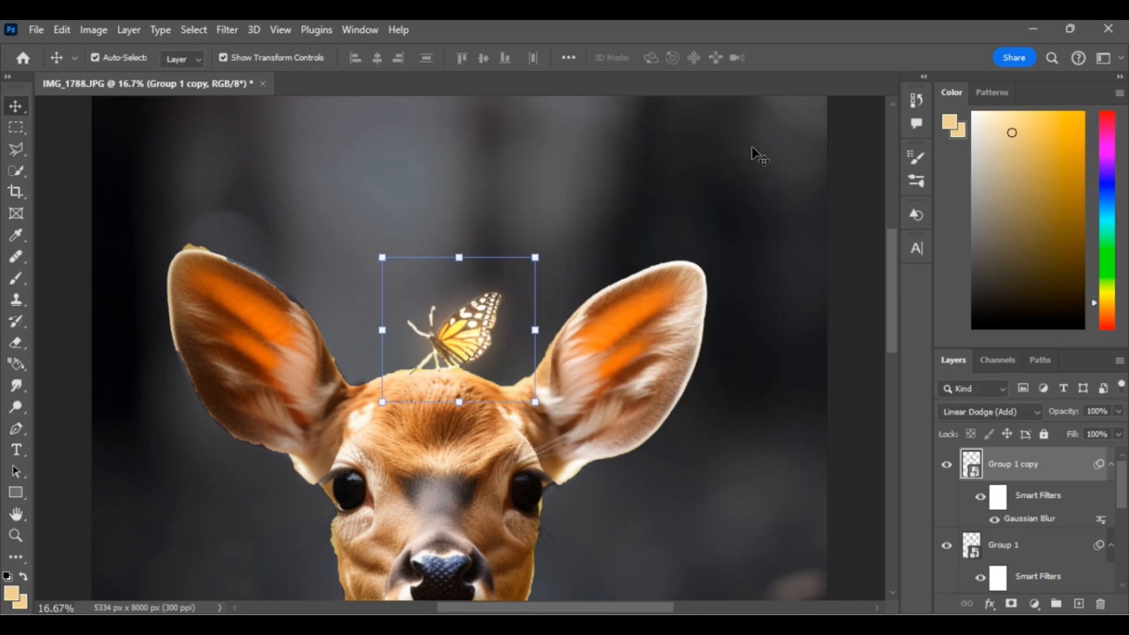
Duplicate the 100-pixel glow layer and set the new copy's Gaussian Blur radius to 250 pixels
{"action": "key", "text": "ctrl+j"}
{"action": "double_click", "coordinate": [1033, 521]}
{"action": "type", "text": "250"}
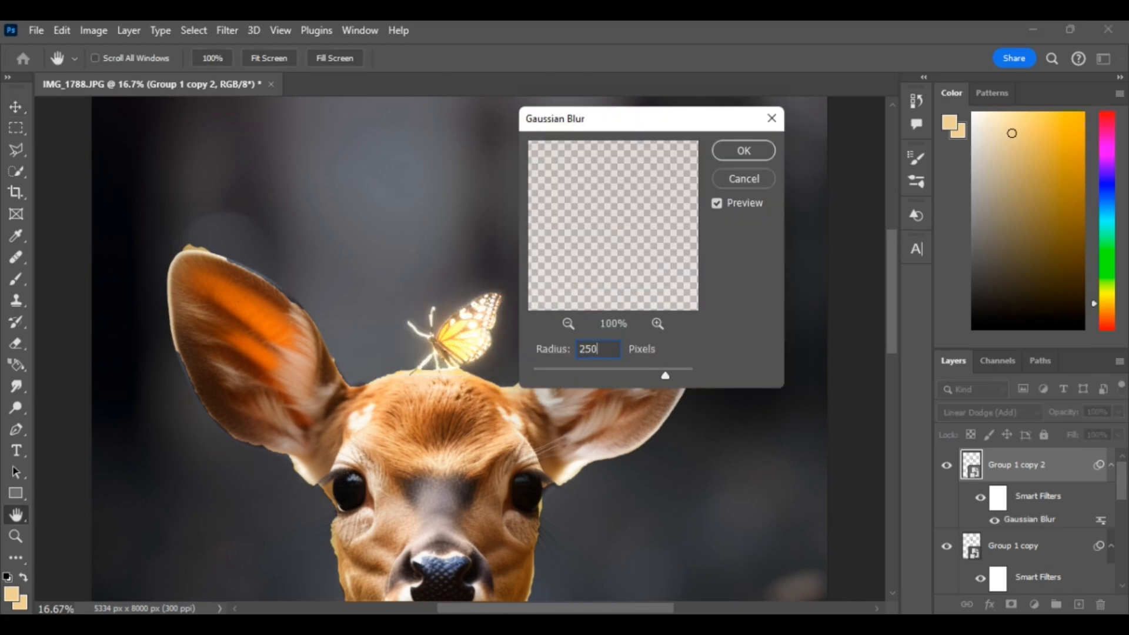
{"action": "left_click", "coordinate": [744, 151]}
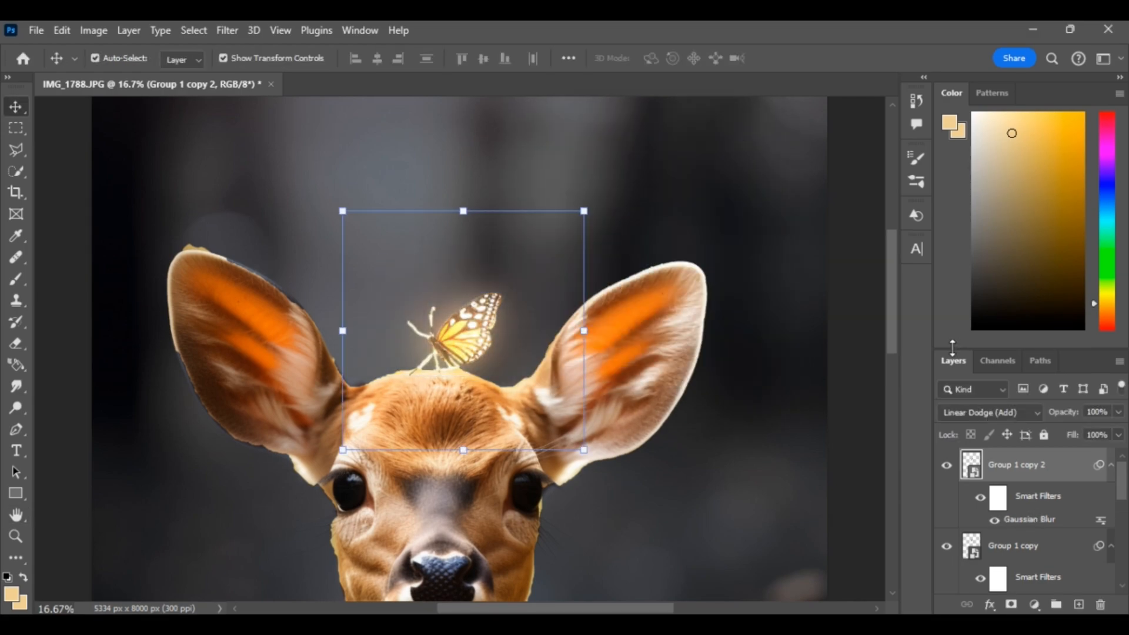
Duplicate the 250-pixel glow layer and increase the new copy's Gaussian Blur radius for a wider glow
{"action": "key", "text": "ctrl+j"}
{"action": "double_click", "coordinate": [1016, 520]}
{"action": "double_click", "coordinate": [608, 347]}
{"action": "key", "text": "BackSpace"}
{"action": "type", "text": "300"}
{"action": "left_click", "coordinate": [743, 151]}
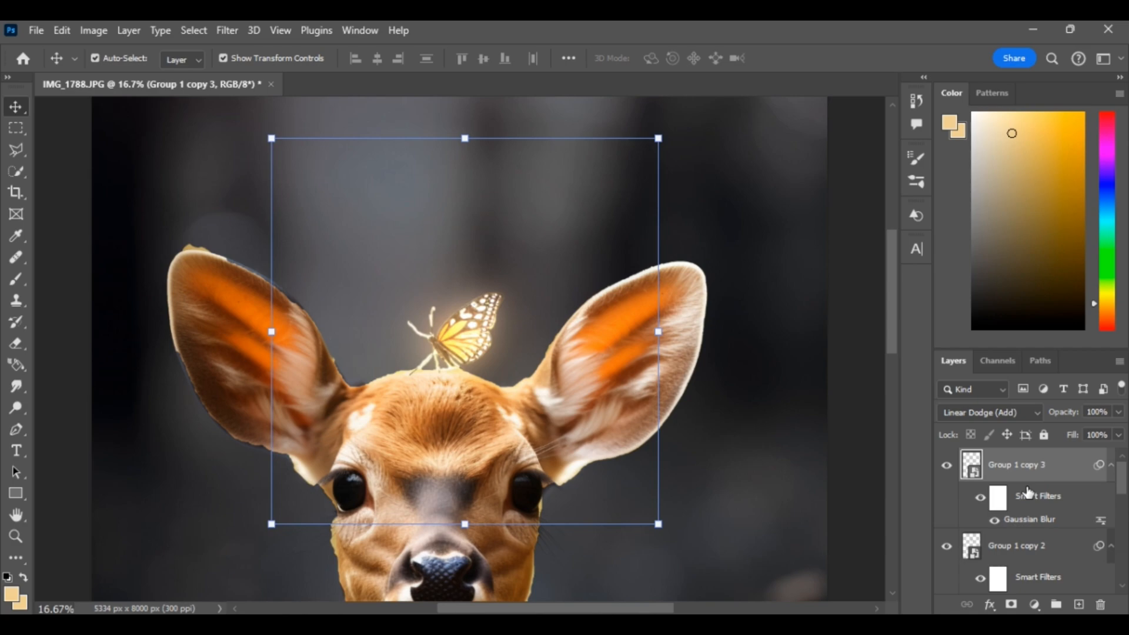
Compare the butterfly glow with and without the topmost glow layer and its Gaussian Blur filter
{"action": "scroll", "coordinate": [1027, 494], "scroll_direction": "down", "scroll_amount": 3}
{"action": "scroll", "coordinate": [999, 483], "scroll_direction": "up", "scroll_amount": 3}
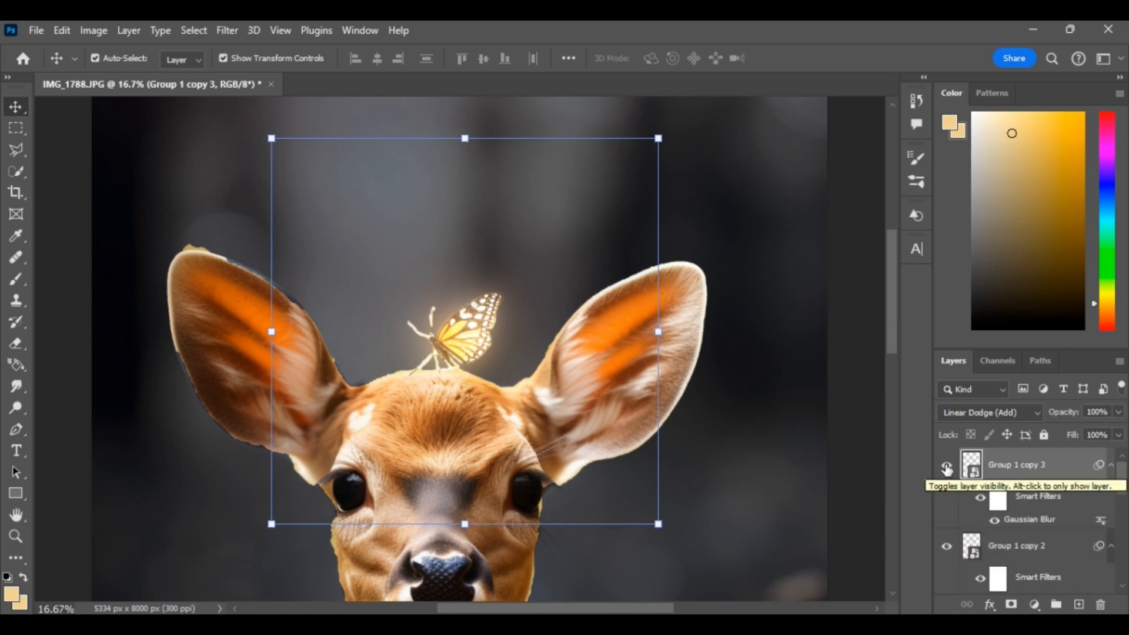
{"action": "left_click", "coordinate": [947, 466]}
{"action": "left_click", "coordinate": [947, 467]}
{"action": "left_click", "coordinate": [947, 467]}
{"action": "left_click", "coordinate": [947, 467]}
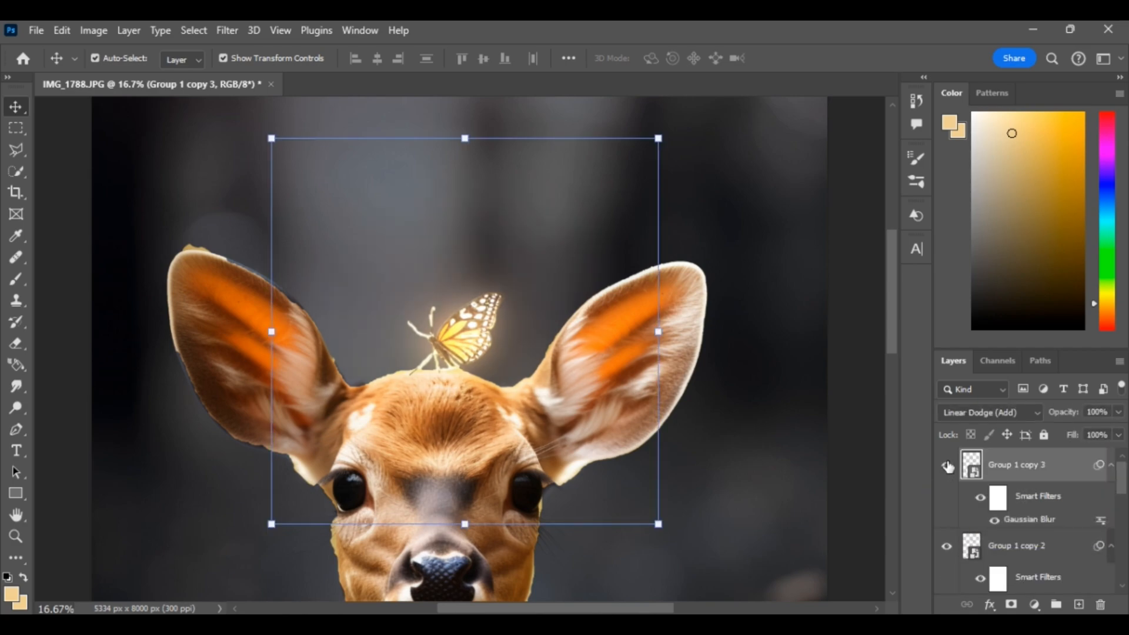
{"action": "left_click", "coordinate": [994, 520]}
{"action": "left_click", "coordinate": [994, 520]}
Set the Gaussian Blur radius of the fourth butterfly copy to 608.5 pixels and compare its effect on the glow
{"action": "double_click", "coordinate": [1011, 519]}
{"action": "left_click_drag", "start_coordinate": [676, 375], "coordinate": [678, 376]}
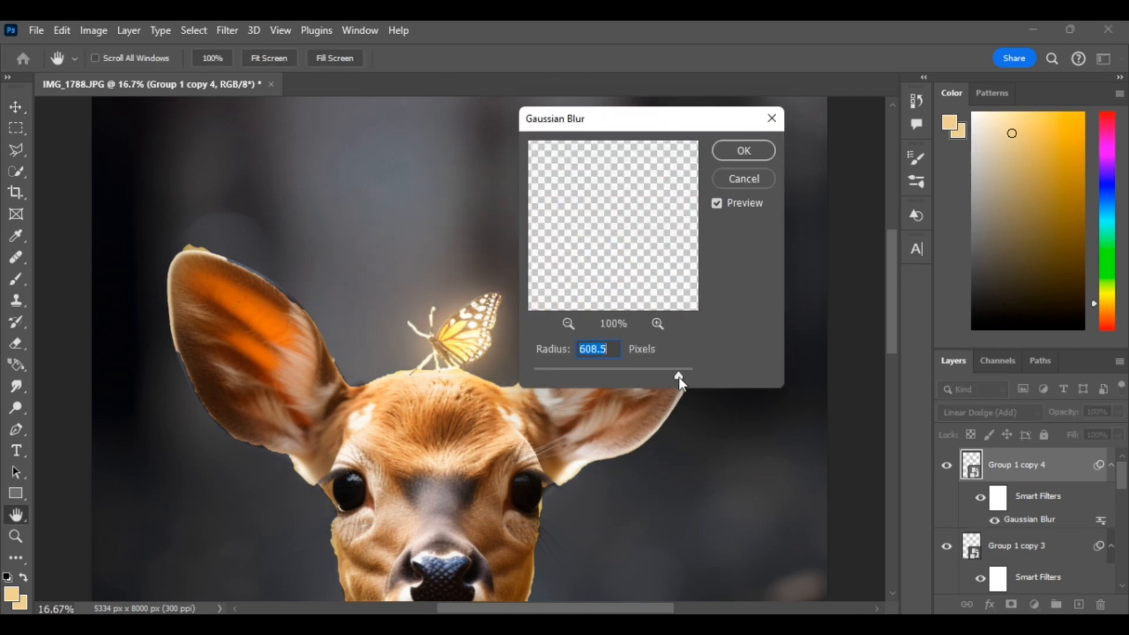
{"action": "left_click", "coordinate": [746, 151]}
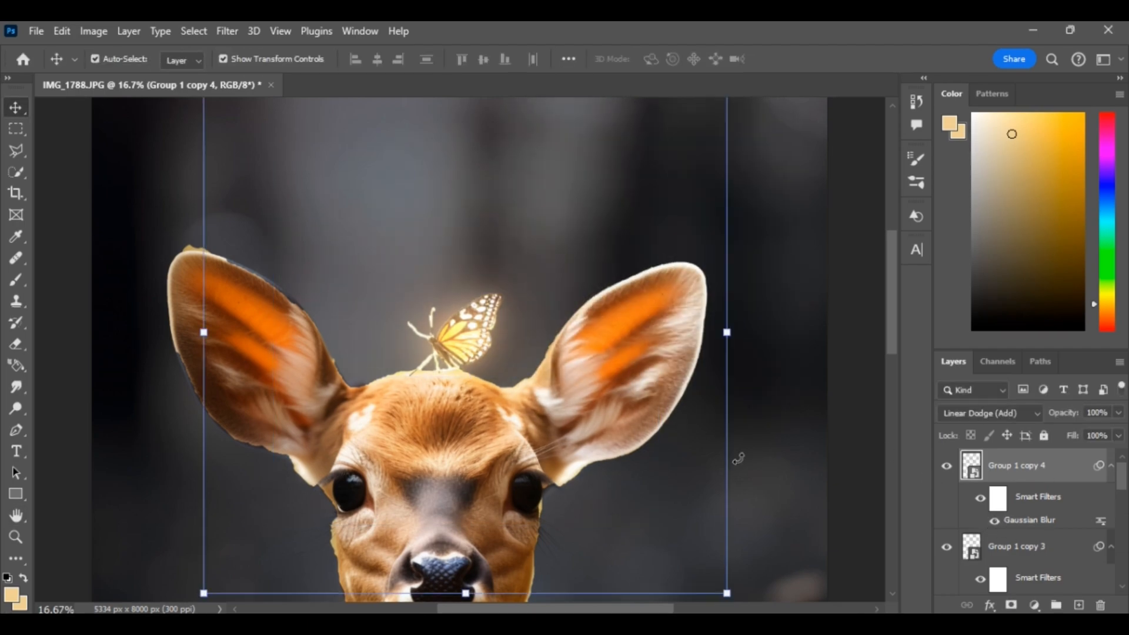
{"action": "left_click", "coordinate": [945, 466]}
{"action": "left_click", "coordinate": [946, 466]}
Deselect the layers and collapse the smart filter lists of all the butterfly glow layers
{"action": "left_click", "coordinate": [847, 217]}
{"action": "left_click", "coordinate": [1110, 467]}
{"action": "left_click", "coordinate": [1110, 467]}
{"action": "left_click", "coordinate": [1110, 468]}
{"action": "left_click", "coordinate": [1111, 500]}
{"action": "left_click", "coordinate": [1110, 534]}
{"action": "left_click", "coordinate": [1111, 568]}
{"action": "scroll", "coordinate": [1121, 498], "scroll_direction": "down", "scroll_amount": 3}
{"action": "left_click", "coordinate": [1111, 491]}
{"action": "scroll", "coordinate": [1106, 500], "scroll_direction": "up", "scroll_amount": 3}
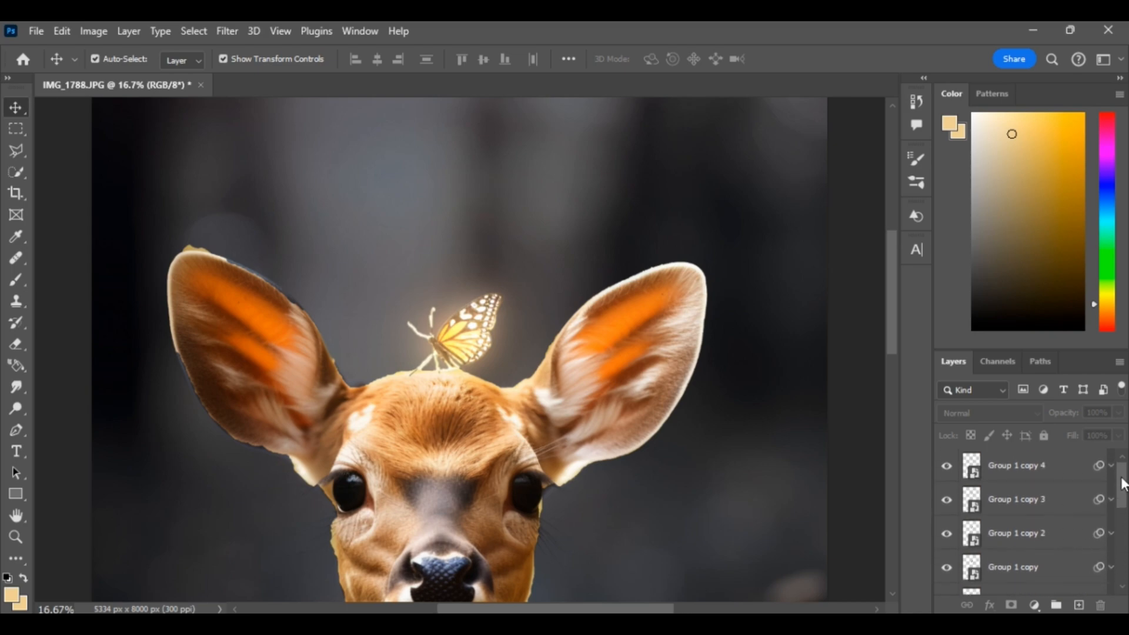
Group the five butterfly glow layers and compare the image with and without the group
{"action": "left_click", "coordinate": [1017, 466]}
{"action": "left_click", "coordinate": [1018, 516], "text": "ctrl"}
{"action": "left_click", "coordinate": [1017, 533], "text": "ctrl"}
{"action": "left_click", "coordinate": [1017, 567], "text": "ctrl"}
{"action": "scroll", "coordinate": [1123, 527], "scroll_direction": "down", "scroll_amount": 2}
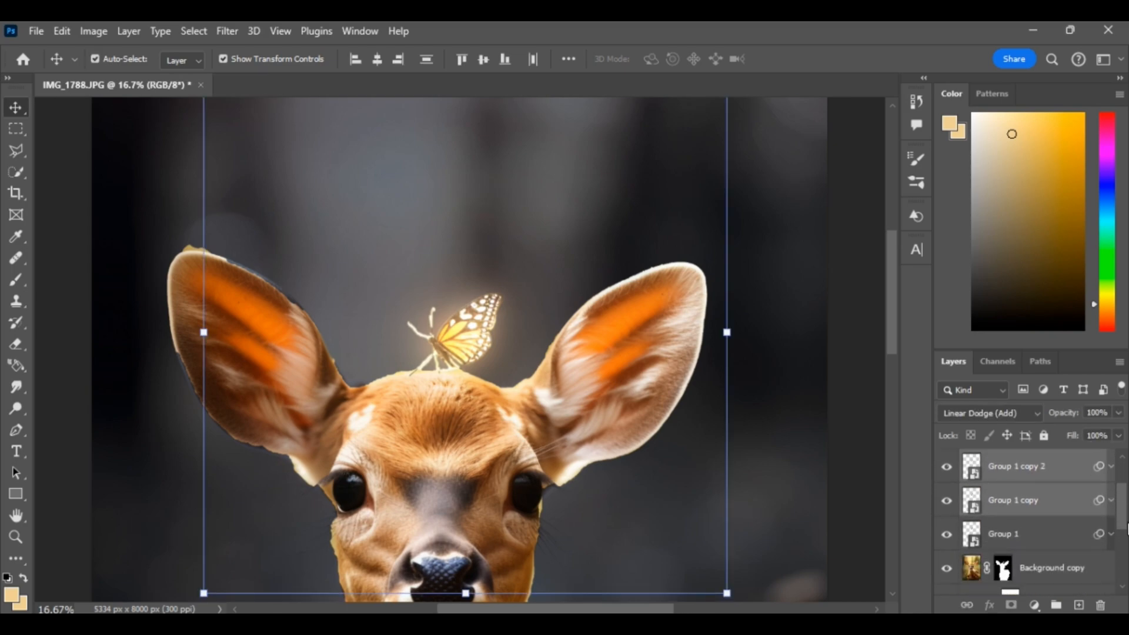
{"action": "left_click", "coordinate": [1054, 539], "text": "ctrl"}
{"action": "key", "text": "ctrl+g"}
{"action": "left_click", "coordinate": [897, 445]}
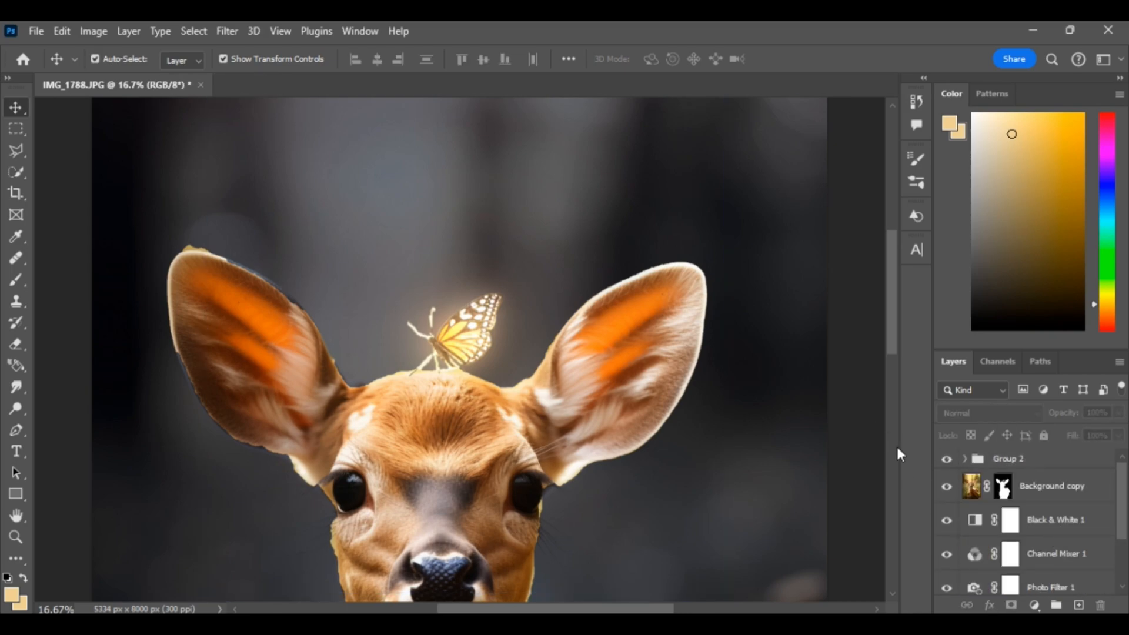
{"action": "left_click", "coordinate": [946, 458]}
{"action": "left_click", "coordinate": [947, 459]}
Add a Hue/Saturation adjustment above the butterfly glow group and clip it to the group
{"action": "left_click", "coordinate": [1038, 458]}
{"action": "left_click", "coordinate": [1034, 605]}
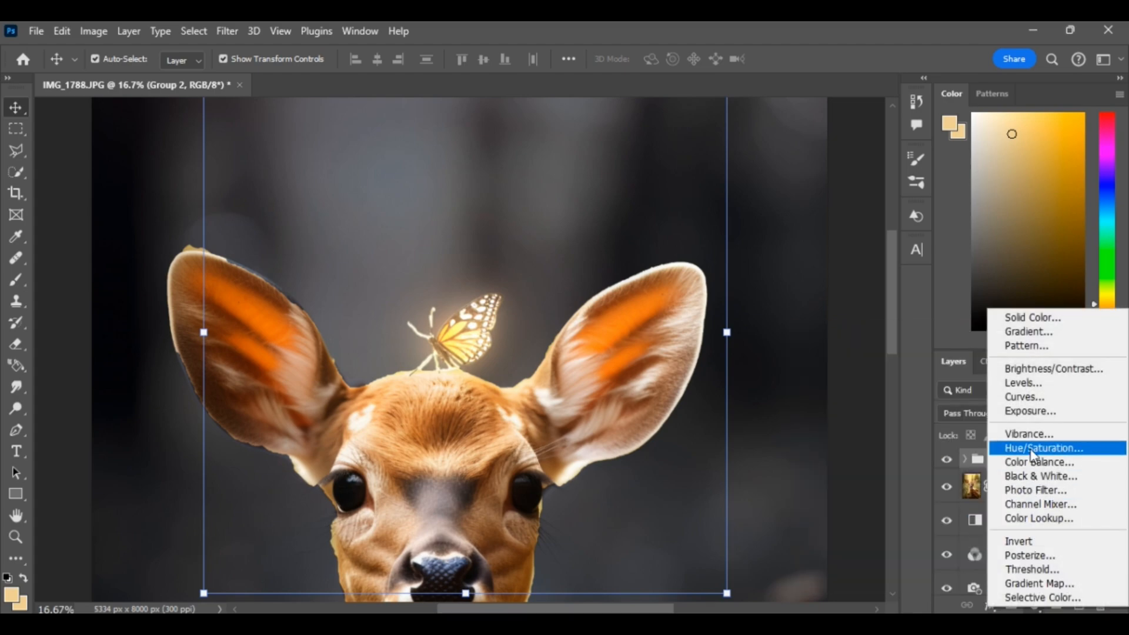
{"action": "left_click", "coordinate": [1033, 447]}
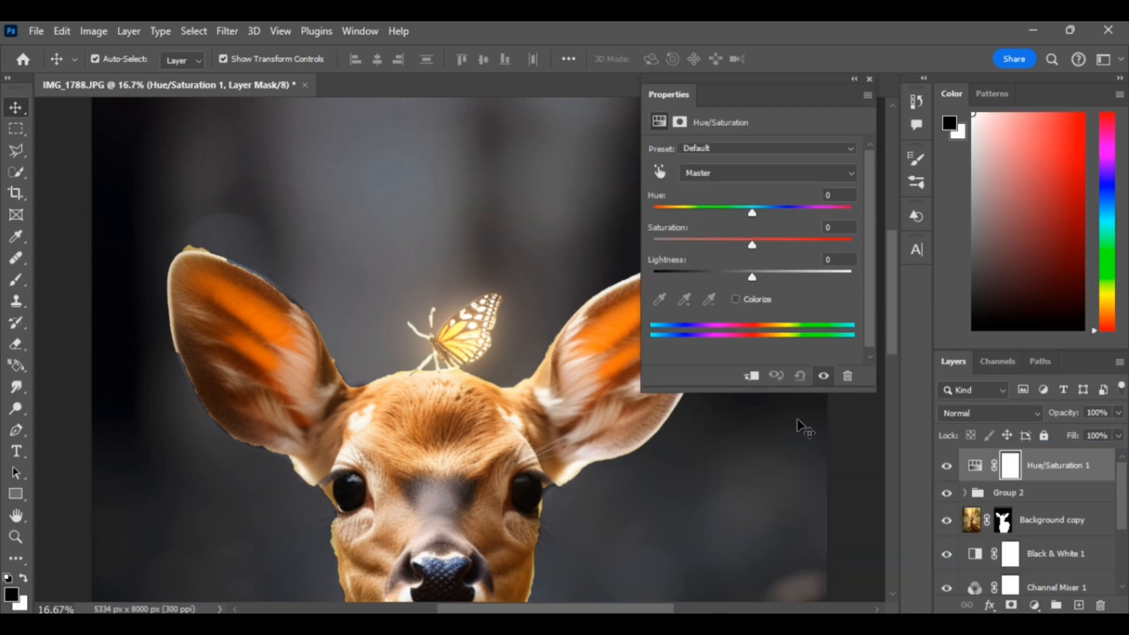
{"action": "left_click", "coordinate": [751, 375]}
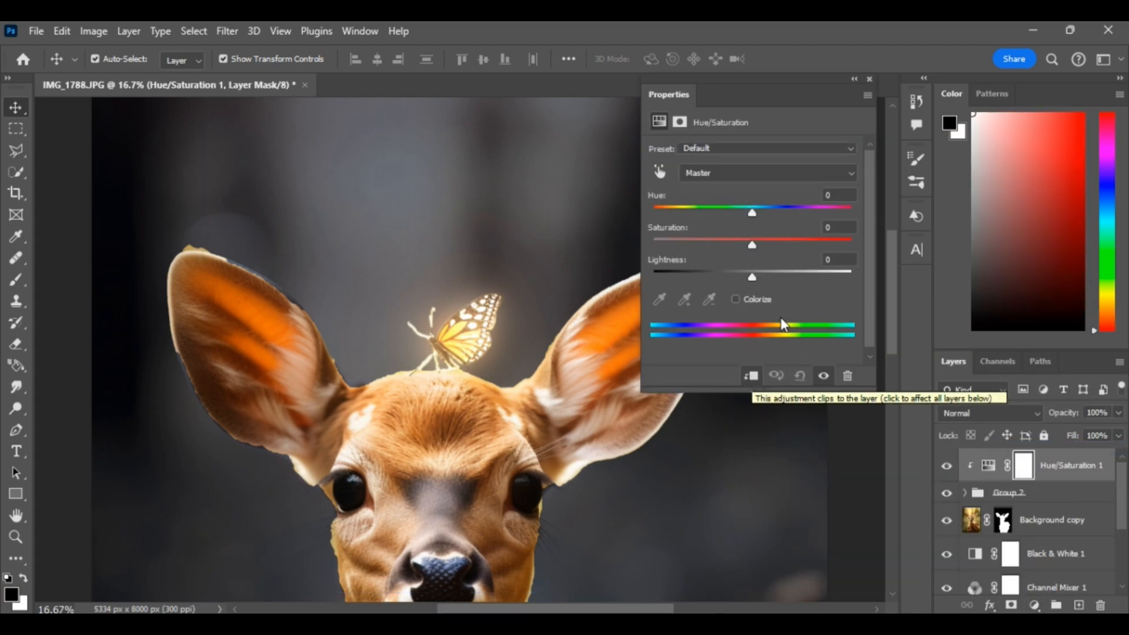
Colorize the butterfly glow orange with hue 36 and saturation 89
{"action": "left_click", "coordinate": [735, 298]}
{"action": "left_click_drag", "start_coordinate": [702, 246], "coordinate": [819, 243]}
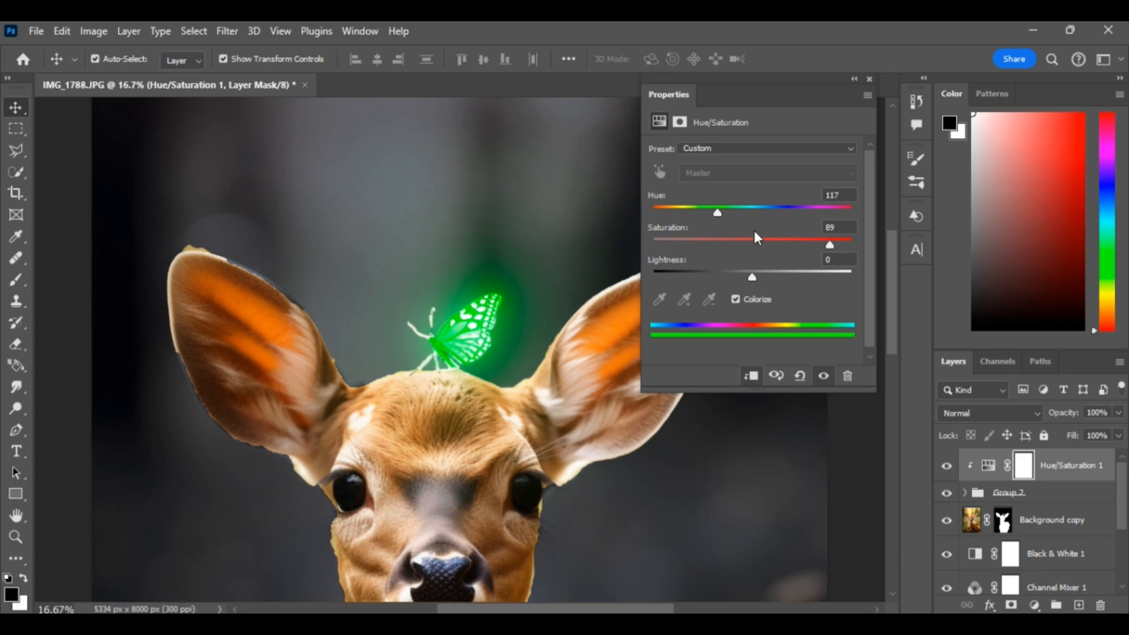
{"action": "left_click_drag", "start_coordinate": [717, 213], "coordinate": [672, 211]}
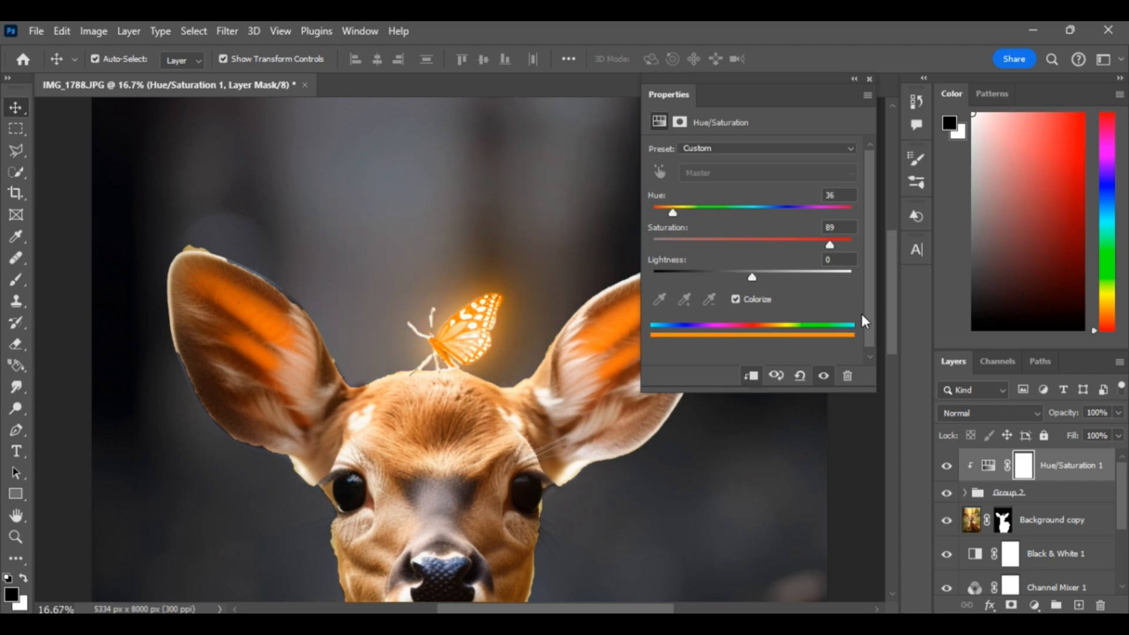
{"action": "left_click", "coordinate": [869, 79]}
Add a Curves adjustment above the Background copy layer and pull the curve's shadow end down to darken the image
{"action": "left_click", "coordinate": [1053, 520]}
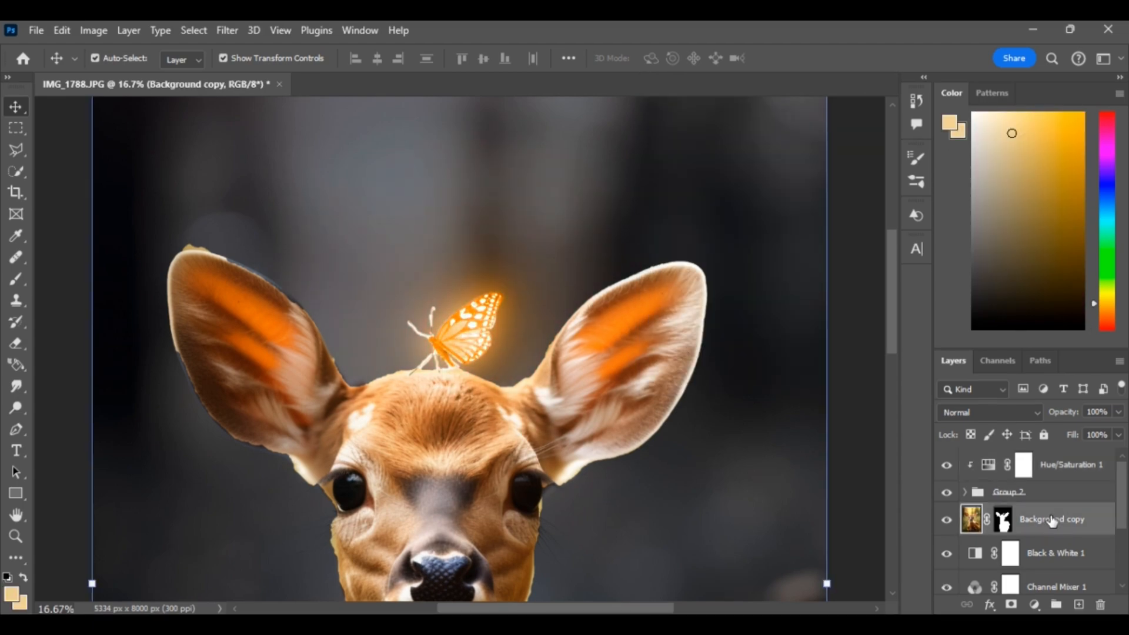
{"action": "left_click", "coordinate": [1034, 604]}
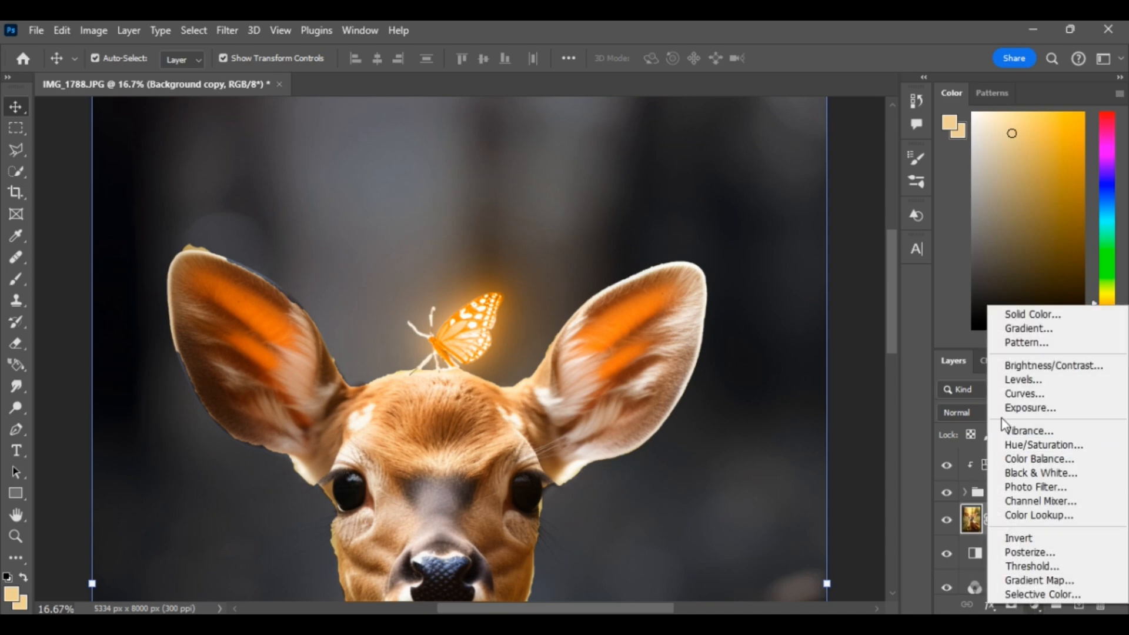
{"action": "left_click", "coordinate": [1007, 396]}
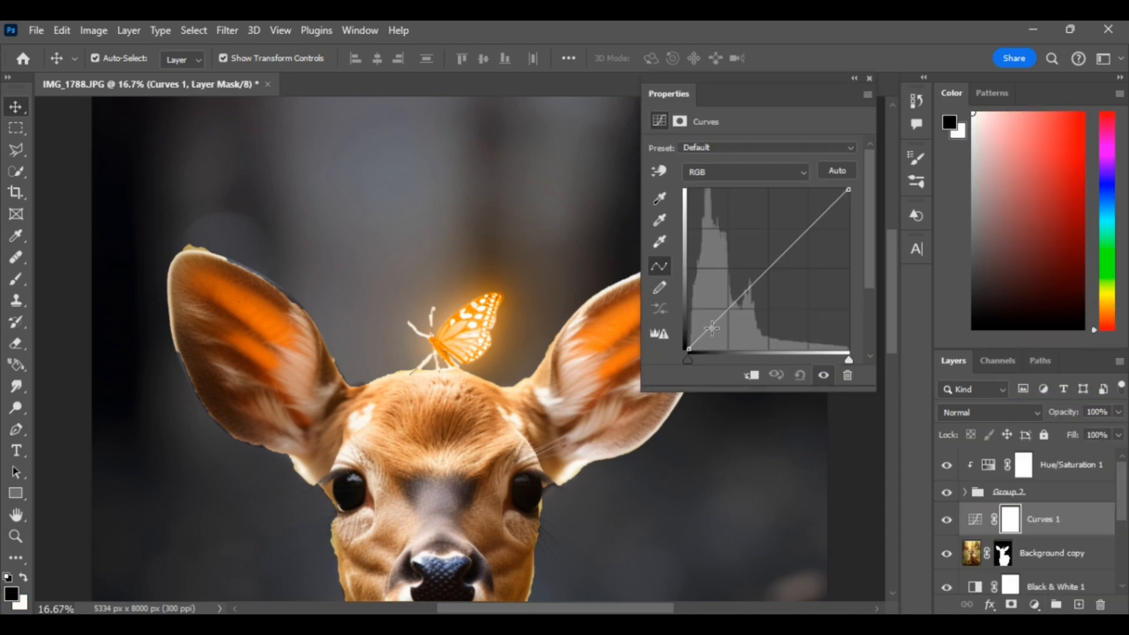
{"action": "mouse_move", "coordinate": [711, 328]}
{"action": "left_mouse_down"}
{"action": "mouse_move", "coordinate": [722, 342]}
{"action": "mouse_move", "coordinate": [713, 338]}
{"action": "left_mouse_up"}
{"action": "left_click", "coordinate": [869, 79]}
{"action": "key", "text": "ctrl+0"}
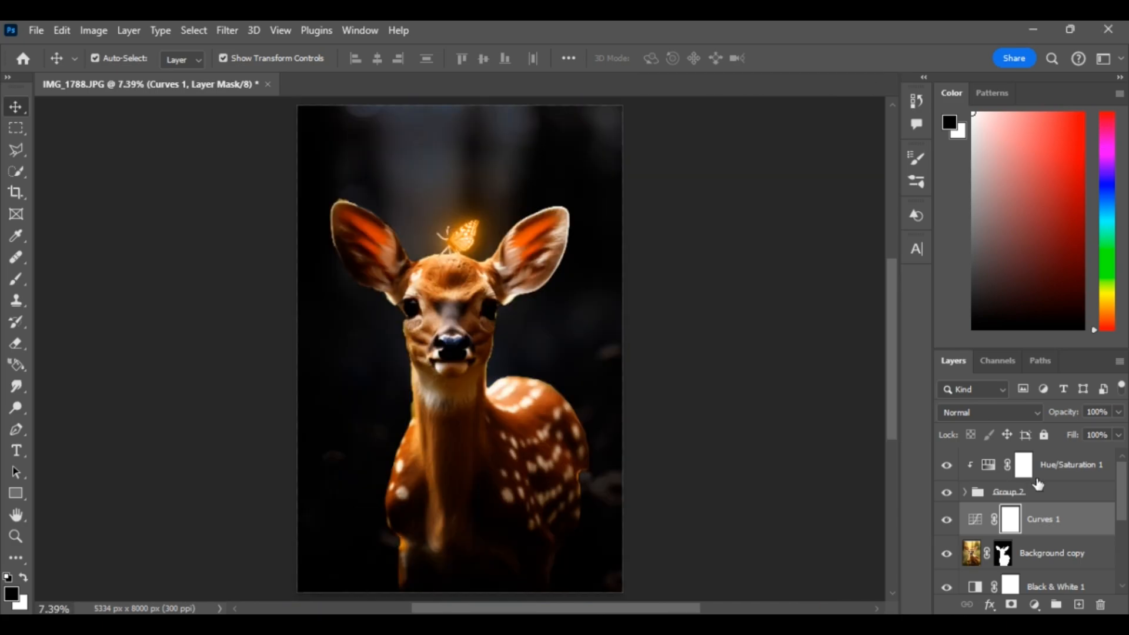
Choose the Brush tool with the soft round 30 px tip at 0% hardness
{"action": "left_click", "coordinate": [16, 279]}
{"action": "left_click", "coordinate": [140, 57]}
{"action": "left_click", "coordinate": [116, 61]}
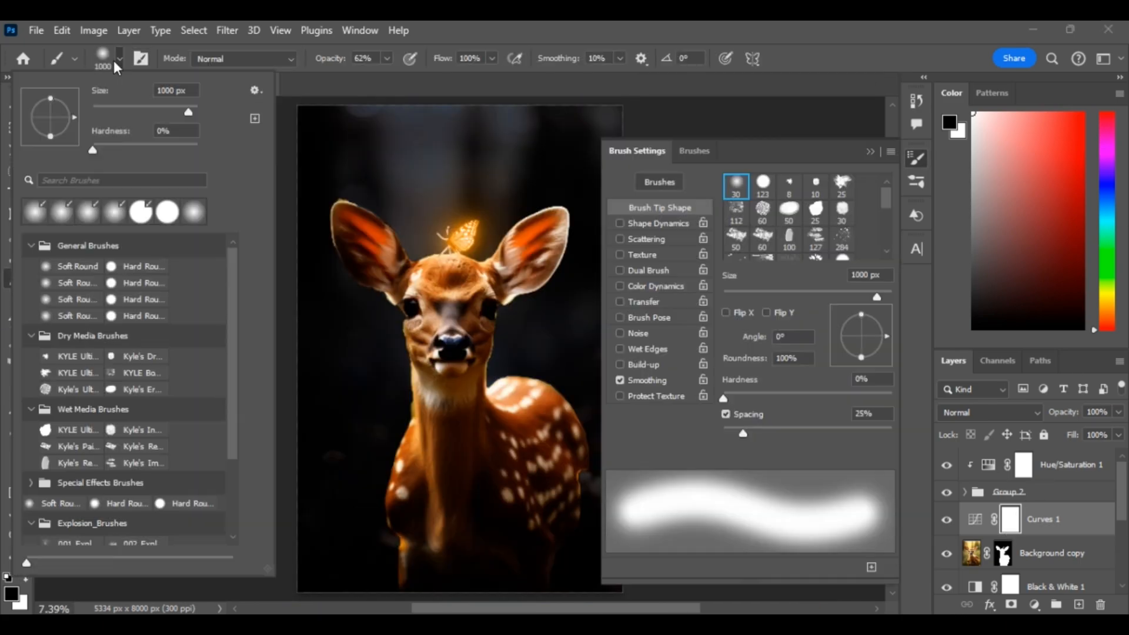
{"action": "left_click", "coordinate": [132, 247]}
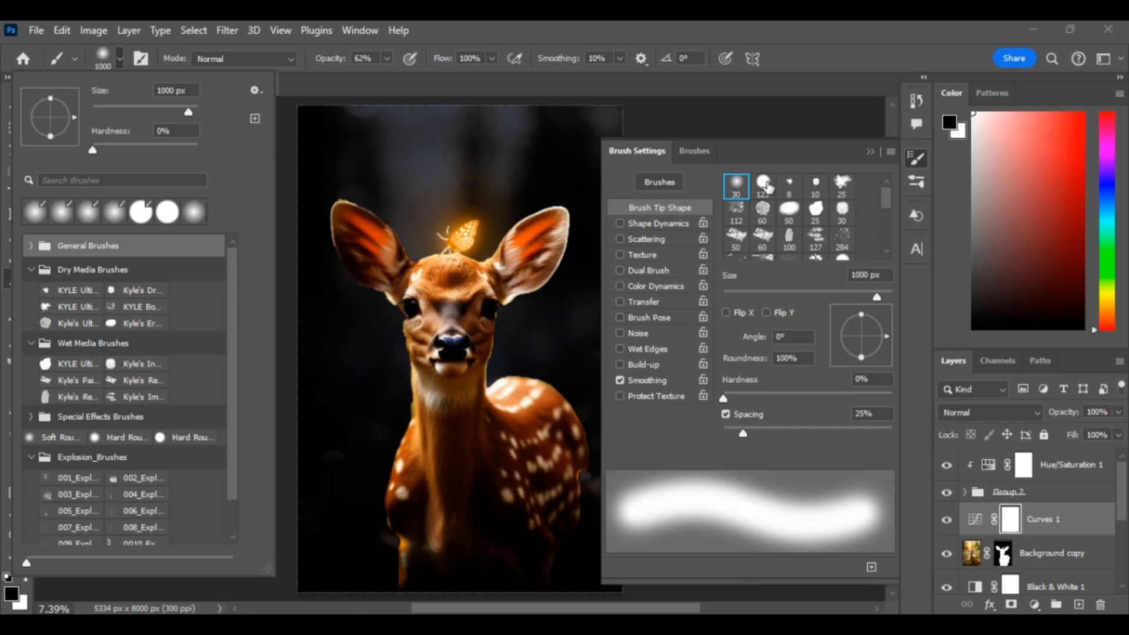
{"action": "left_click", "coordinate": [762, 191]}
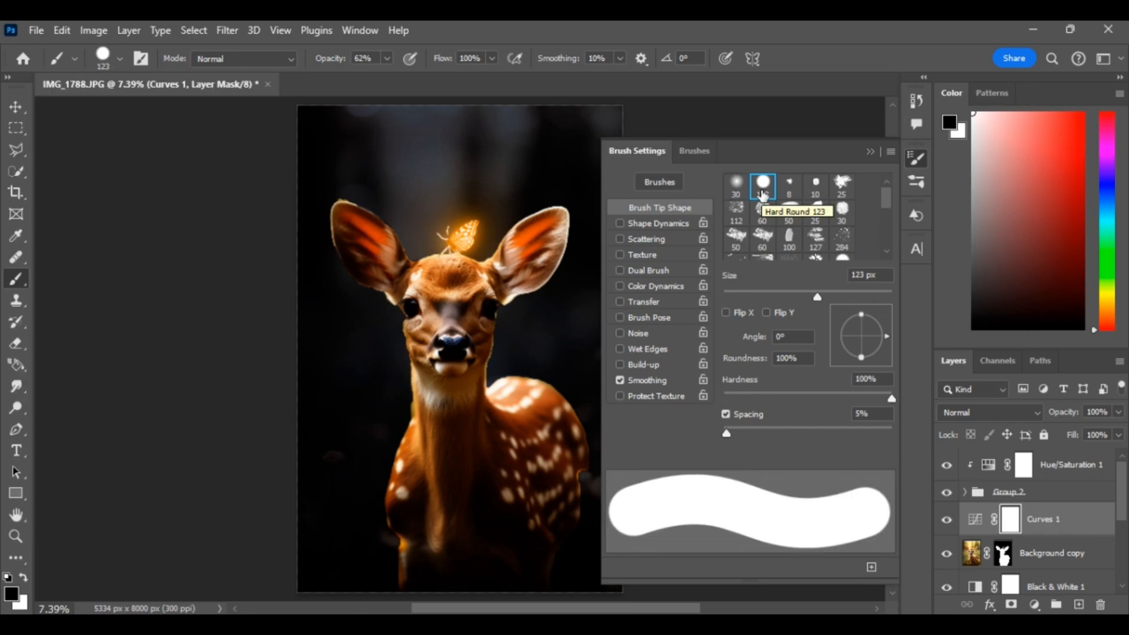
{"action": "left_click", "coordinate": [736, 184]}
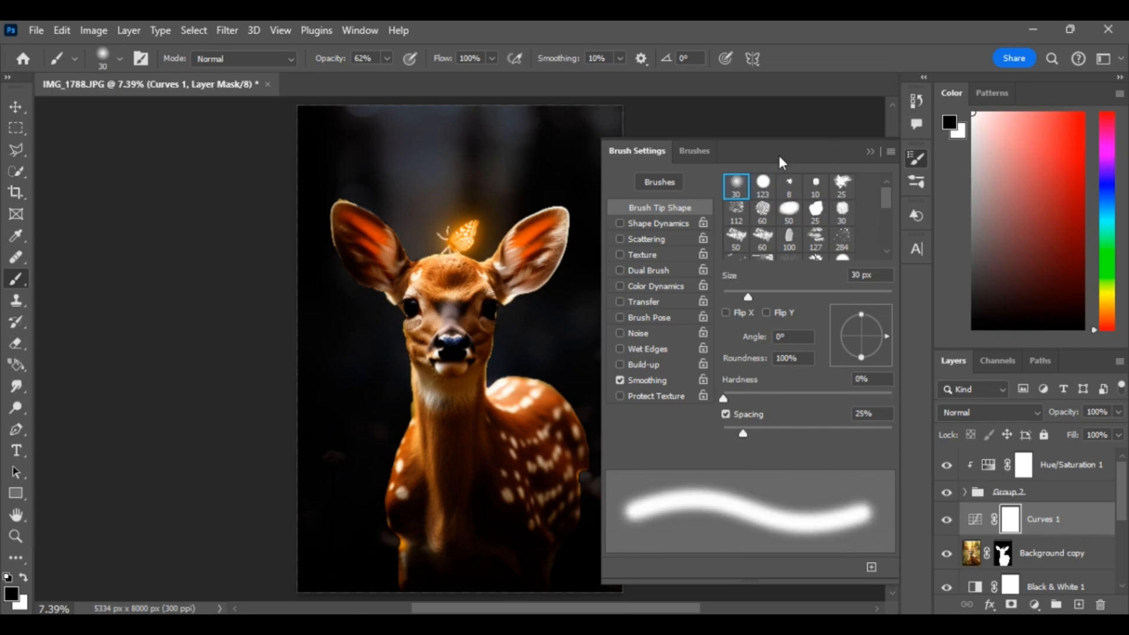
{"action": "left_click", "coordinate": [872, 152]}
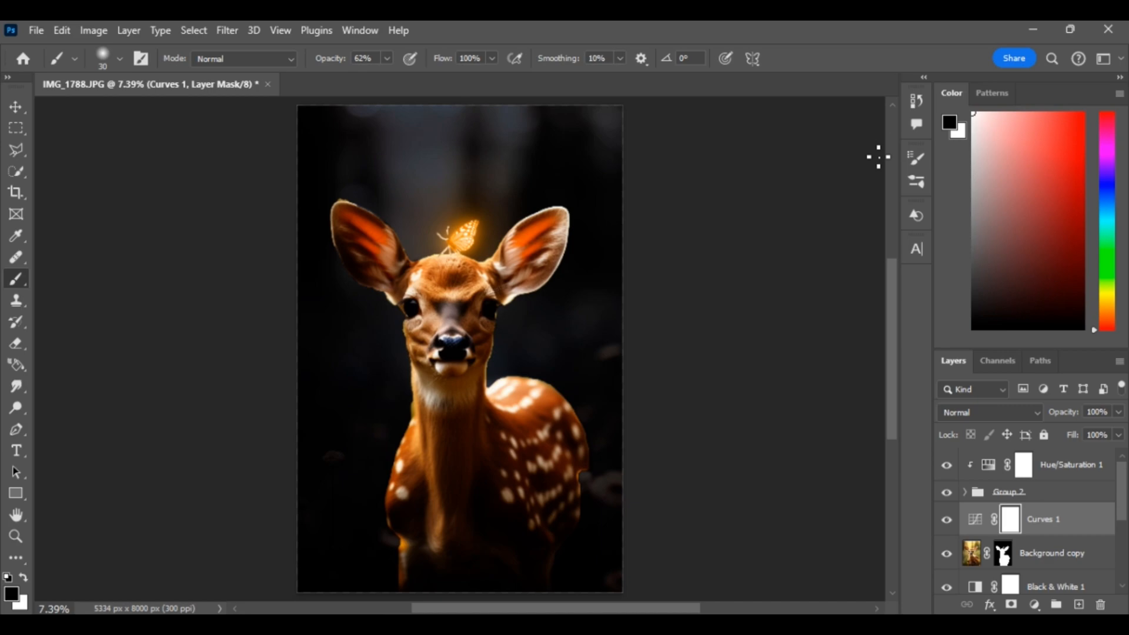
Set the brush opacity to 100%, the flow to 30% and the size to 300 px for painting the Curves mask
{"action": "left_click", "coordinate": [388, 59]}
{"action": "left_click", "coordinate": [492, 58]}
{"action": "left_click_drag", "start_coordinate": [495, 76], "coordinate": [439, 79]}
{"action": "left_click", "coordinate": [201, 188]}
{"action": "left_click", "coordinate": [120, 59]}
{"action": "mouse_move", "coordinate": [117, 107]}
{"action": "left_mouse_down"}
{"action": "mouse_move", "coordinate": [305, 153]}
{"action": "mouse_move", "coordinate": [120, 114]}
{"action": "left_mouse_up"}
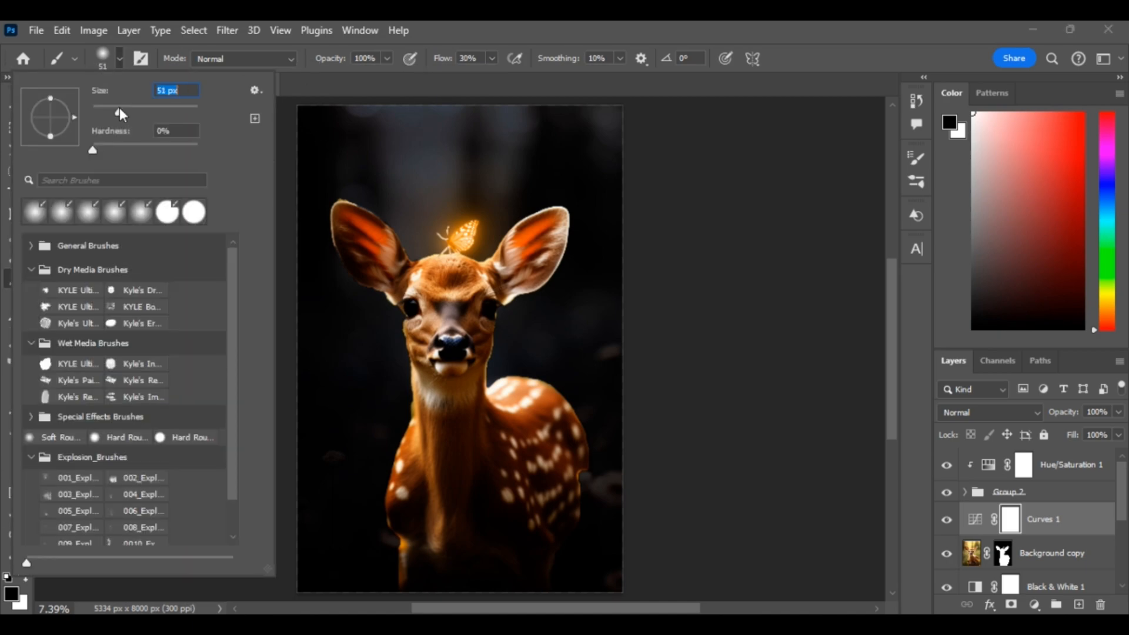
{"action": "type", "text": "500"}
{"action": "key", "text": "Return"}
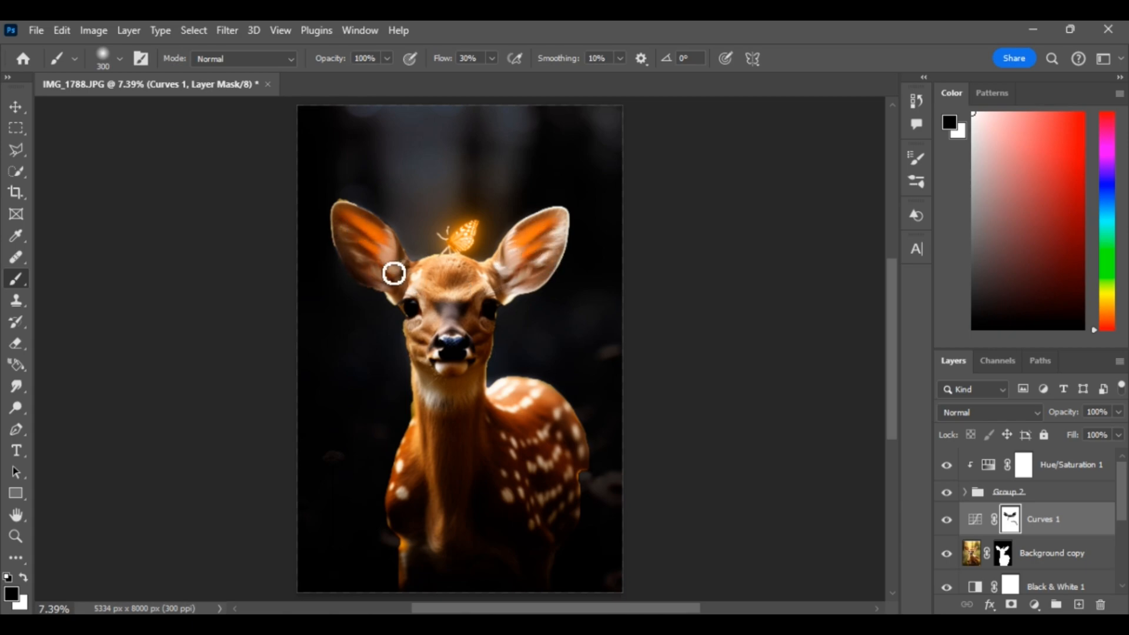
Compare the deer with and without the masked Curves adjustment
{"action": "left_click", "coordinate": [946, 520]}
{"action": "left_click", "coordinate": [946, 519]}
Duplicate the Hue/Saturation 1 adjustment and place the copy between Group 2 and the Curves layer
{"action": "left_click", "coordinate": [993, 473]}
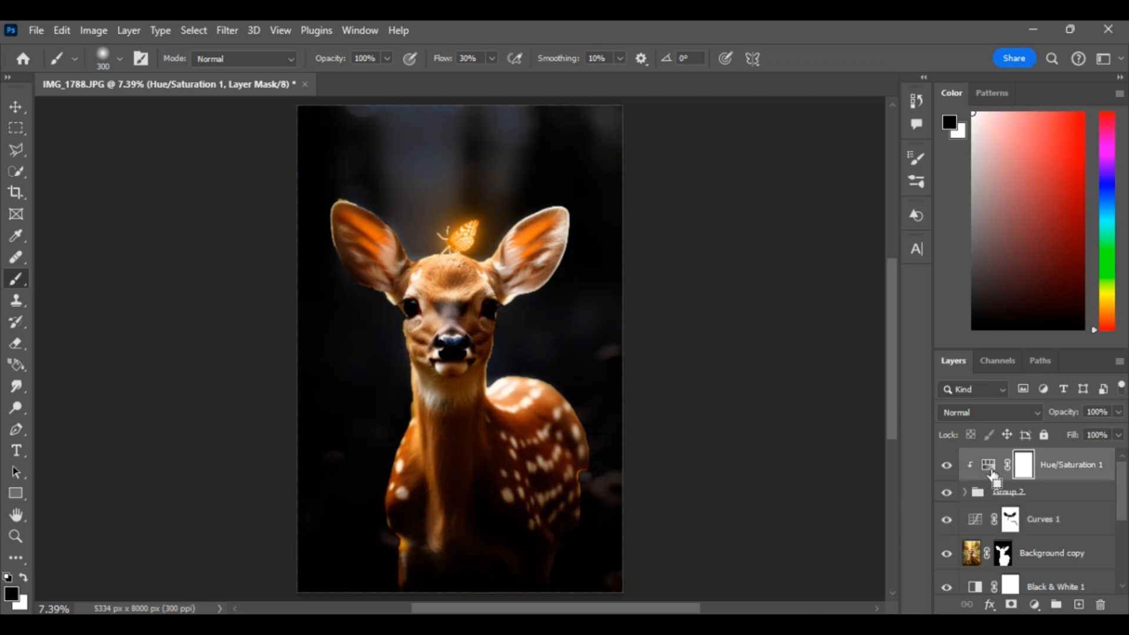
{"action": "key", "text": "ctrl+j"}
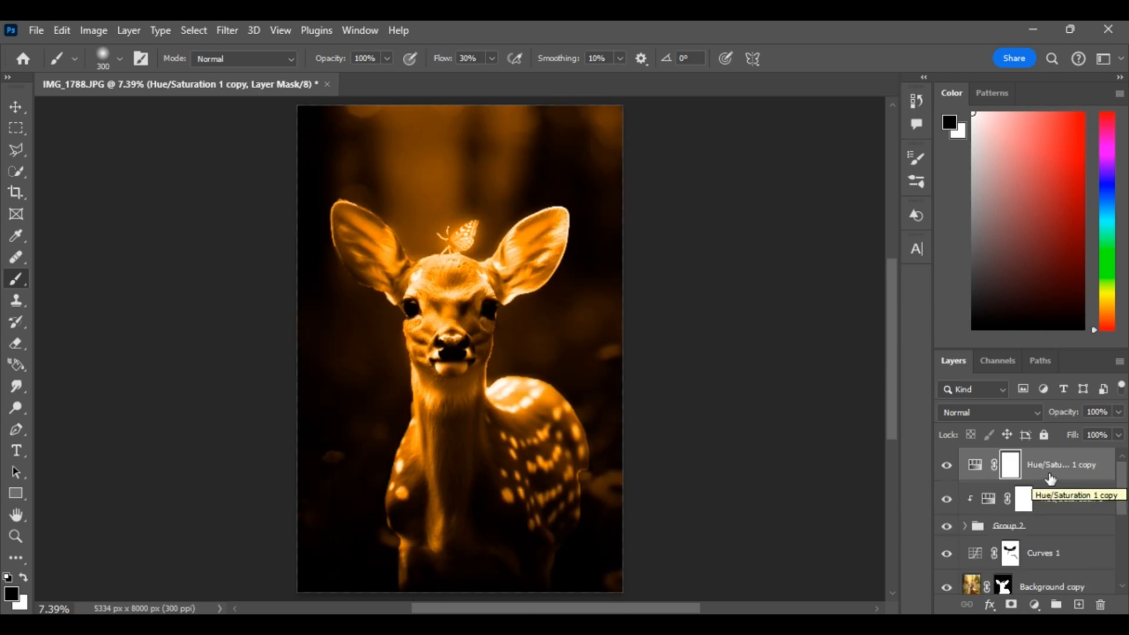
{"action": "left_click_drag", "start_coordinate": [1051, 479], "coordinate": [1050, 542]}
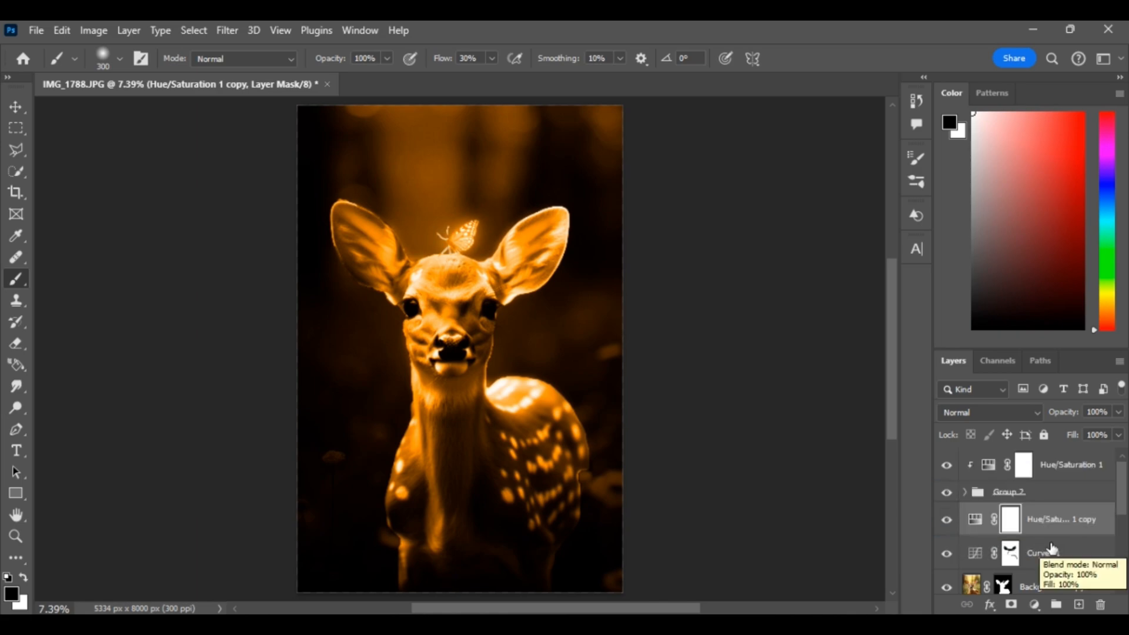
Clip the Curves layer and the Hue/Saturation copy to the Background copy layer, then target the copy's mask
{"action": "left_click", "coordinate": [1010, 536], "text": "alt"}
{"action": "key", "text": "ctrl+z"}
{"action": "left_click", "coordinate": [1007, 569], "text": "alt"}
{"action": "left_click", "coordinate": [1016, 528], "text": "alt"}
{"action": "left_click", "coordinate": [972, 523]}
{"action": "left_click", "coordinate": [1024, 533], "text": "alt"}
{"action": "left_click", "coordinate": [1023, 520]}
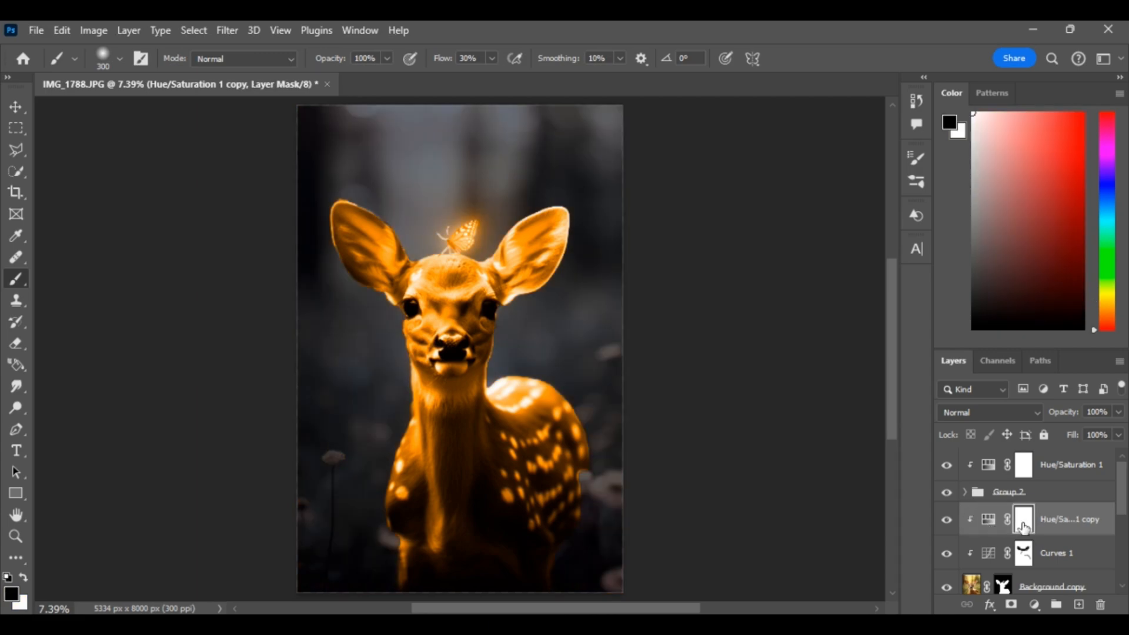
Invert the Hue/Saturation copy's mask and paint white over the deer's ears, face, neck and spotted body to reveal the orange tint
{"action": "key", "text": "ctrl+i"}
{"action": "left_click", "coordinate": [7, 578]}
{"action": "mouse_move", "coordinate": [446, 282]}
{"action": "left_mouse_down"}
{"action": "mouse_move", "coordinate": [375, 265]}
{"action": "mouse_move", "coordinate": [352, 229]}
{"action": "mouse_move", "coordinate": [368, 280]}
{"action": "mouse_move", "coordinate": [398, 260]}
{"action": "mouse_move", "coordinate": [359, 221]}
{"action": "mouse_move", "coordinate": [381, 236]}
{"action": "mouse_move", "coordinate": [378, 281]}
{"action": "mouse_move", "coordinate": [350, 250]}
{"action": "mouse_move", "coordinate": [344, 171]}
{"action": "left_mouse_up"}
{"action": "mouse_move", "coordinate": [539, 267]}
{"action": "left_mouse_down"}
{"action": "mouse_move", "coordinate": [564, 228]}
{"action": "mouse_move", "coordinate": [560, 256]}
{"action": "mouse_move", "coordinate": [524, 262]}
{"action": "left_mouse_up"}
{"action": "mouse_move", "coordinate": [425, 288]}
{"action": "left_mouse_down"}
{"action": "mouse_move", "coordinate": [468, 262]}
{"action": "mouse_move", "coordinate": [408, 294]}
{"action": "mouse_move", "coordinate": [360, 275]}
{"action": "left_mouse_up"}
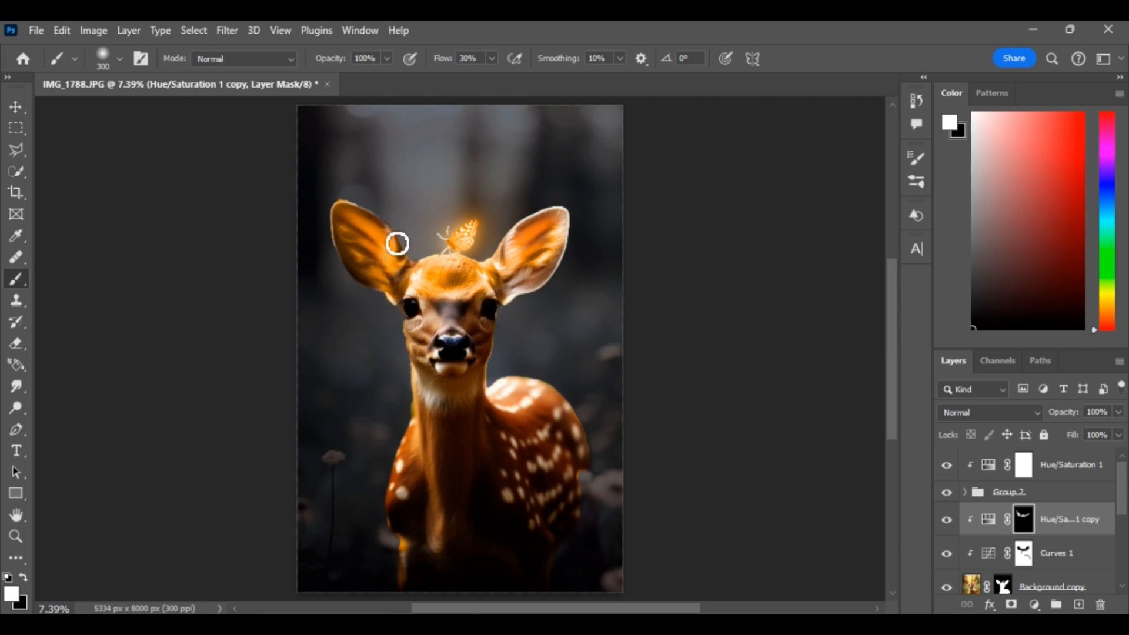
{"action": "mouse_move", "coordinate": [516, 296]}
{"action": "left_mouse_down"}
{"action": "mouse_move", "coordinate": [557, 269]}
{"action": "mouse_move", "coordinate": [569, 242]}
{"action": "mouse_move", "coordinate": [540, 243]}
{"action": "mouse_move", "coordinate": [495, 273]}
{"action": "mouse_move", "coordinate": [513, 245]}
{"action": "mouse_move", "coordinate": [574, 226]}
{"action": "left_mouse_up"}
{"action": "mouse_move", "coordinate": [456, 312]}
{"action": "left_mouse_down"}
{"action": "mouse_move", "coordinate": [419, 336]}
{"action": "mouse_move", "coordinate": [438, 317]}
{"action": "mouse_move", "coordinate": [477, 313]}
{"action": "mouse_move", "coordinate": [471, 334]}
{"action": "mouse_move", "coordinate": [495, 341]}
{"action": "mouse_move", "coordinate": [482, 376]}
{"action": "mouse_move", "coordinate": [431, 341]}
{"action": "mouse_move", "coordinate": [416, 351]}
{"action": "mouse_move", "coordinate": [457, 299]}
{"action": "mouse_move", "coordinate": [461, 358]}
{"action": "mouse_move", "coordinate": [425, 395]}
{"action": "mouse_move", "coordinate": [478, 377]}
{"action": "mouse_move", "coordinate": [506, 397]}
{"action": "mouse_move", "coordinate": [541, 385]}
{"action": "mouse_move", "coordinate": [566, 403]}
{"action": "mouse_move", "coordinate": [551, 425]}
{"action": "mouse_move", "coordinate": [431, 407]}
{"action": "mouse_move", "coordinate": [421, 385]}
{"action": "mouse_move", "coordinate": [402, 539]}
{"action": "mouse_move", "coordinate": [493, 432]}
{"action": "mouse_move", "coordinate": [495, 398]}
{"action": "left_mouse_up"}
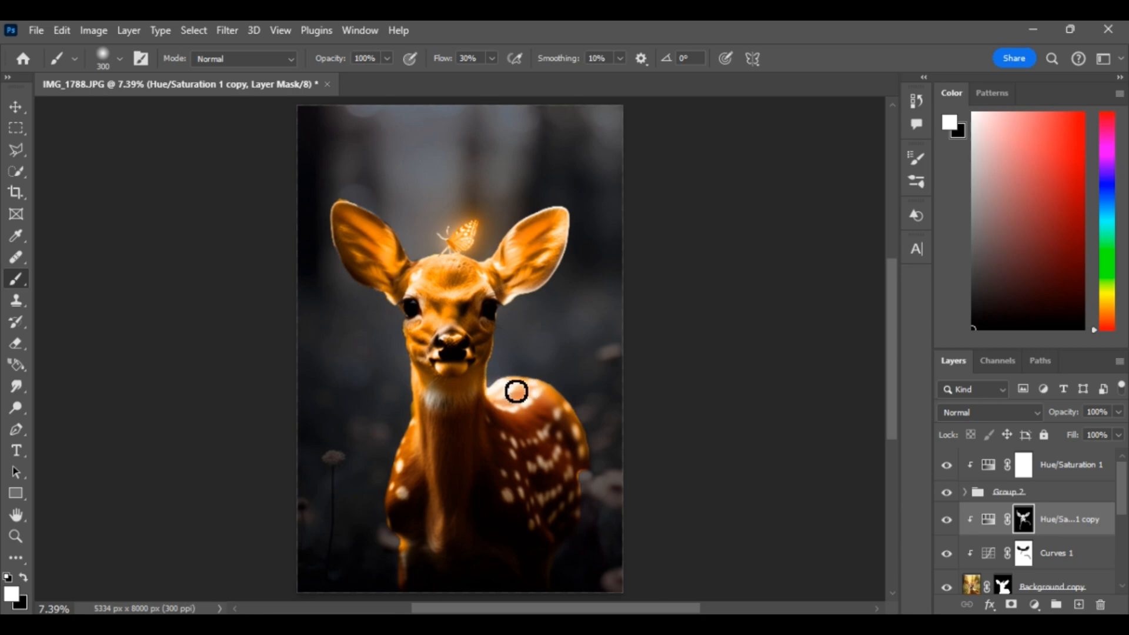
{"action": "mouse_move", "coordinate": [547, 416]}
{"action": "left_mouse_down"}
{"action": "mouse_move", "coordinate": [505, 457]}
{"action": "mouse_move", "coordinate": [511, 431]}
{"action": "mouse_move", "coordinate": [586, 448]}
{"action": "mouse_move", "coordinate": [560, 485]}
{"action": "mouse_move", "coordinate": [514, 509]}
{"action": "mouse_move", "coordinate": [590, 501]}
{"action": "mouse_move", "coordinate": [520, 411]}
{"action": "mouse_move", "coordinate": [517, 401]}
{"action": "mouse_move", "coordinate": [545, 398]}
{"action": "mouse_move", "coordinate": [444, 493]}
{"action": "mouse_move", "coordinate": [408, 501]}
{"action": "mouse_move", "coordinate": [432, 417]}
{"action": "mouse_move", "coordinate": [407, 543]}
{"action": "mouse_move", "coordinate": [449, 549]}
{"action": "mouse_move", "coordinate": [440, 544]}
{"action": "mouse_move", "coordinate": [524, 474]}
{"action": "left_mouse_up"}
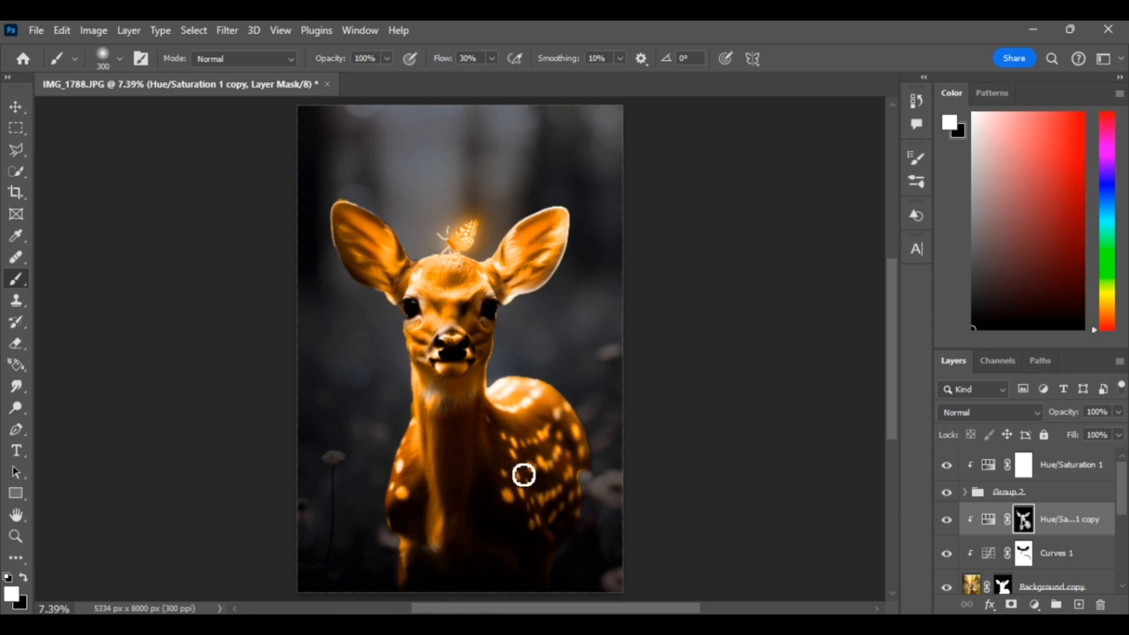
Compare the deer with and without the orange Hue/Saturation copy and preview the tint at different layer opacities
{"action": "key", "text": "v"}
{"action": "left_click", "coordinate": [946, 519]}
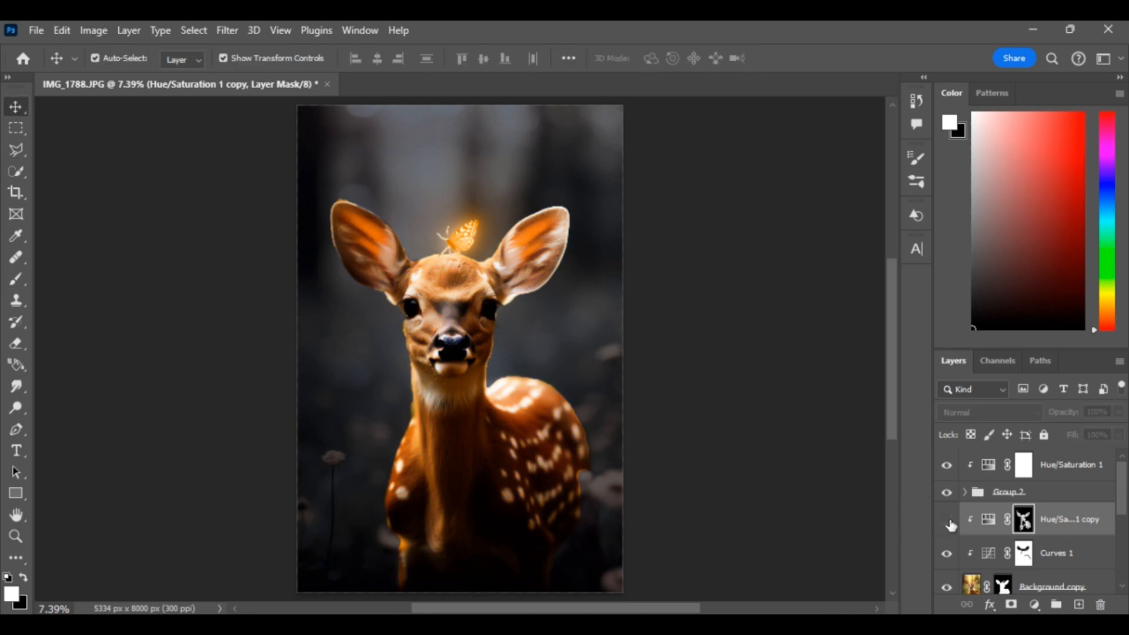
{"action": "left_click", "coordinate": [947, 520]}
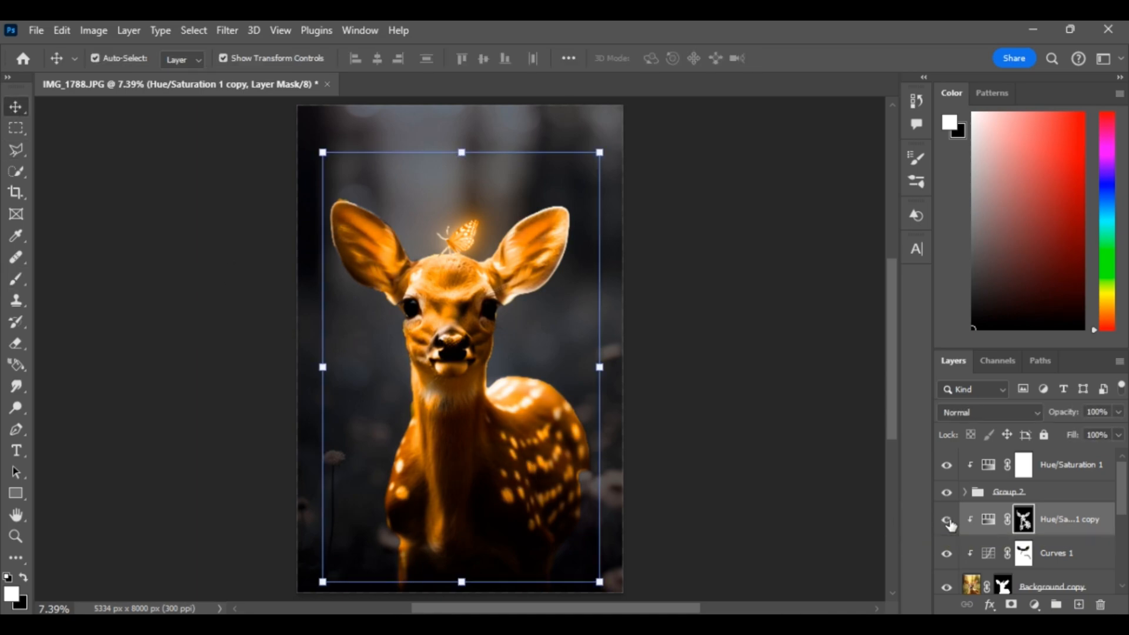
{"action": "left_click", "coordinate": [988, 520]}
{"action": "left_click", "coordinate": [1118, 412]}
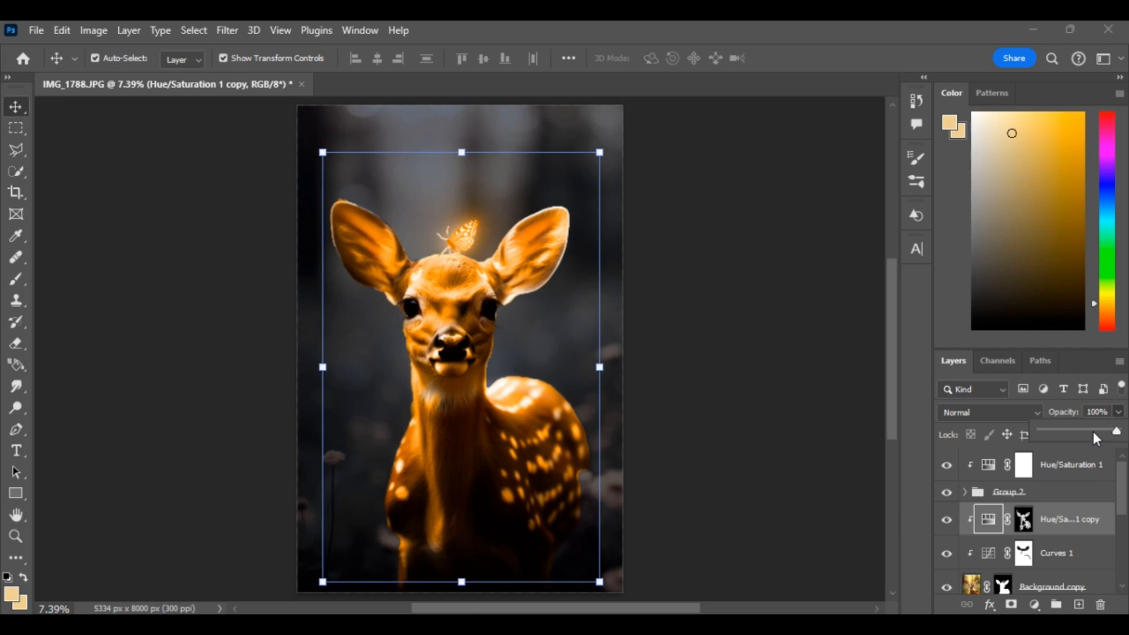
{"action": "left_click_drag", "start_coordinate": [1040, 435], "coordinate": [1117, 436]}
{"action": "left_click", "coordinate": [802, 410]}
Place the Stars image from Downloads as an embedded layer above the topmost Hue/Saturation adjustment
{"action": "left_click", "coordinate": [1068, 465]}
{"action": "left_click", "coordinate": [31, 33]}
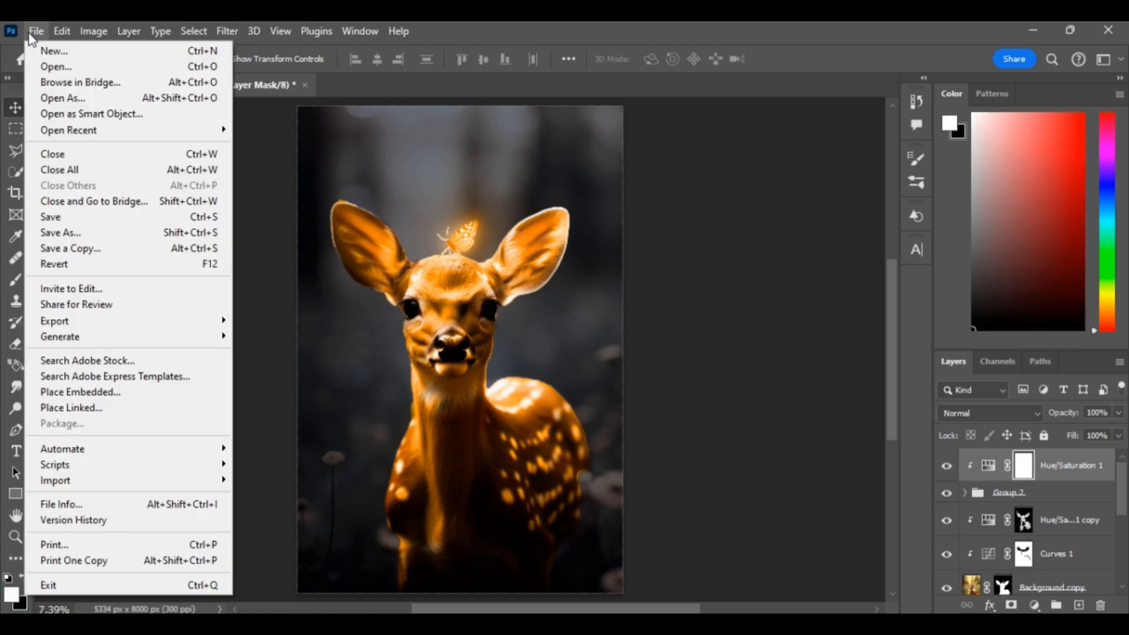
{"action": "left_click", "coordinate": [126, 390]}
{"action": "left_click", "coordinate": [69, 217]}
{"action": "left_click", "coordinate": [182, 178]}
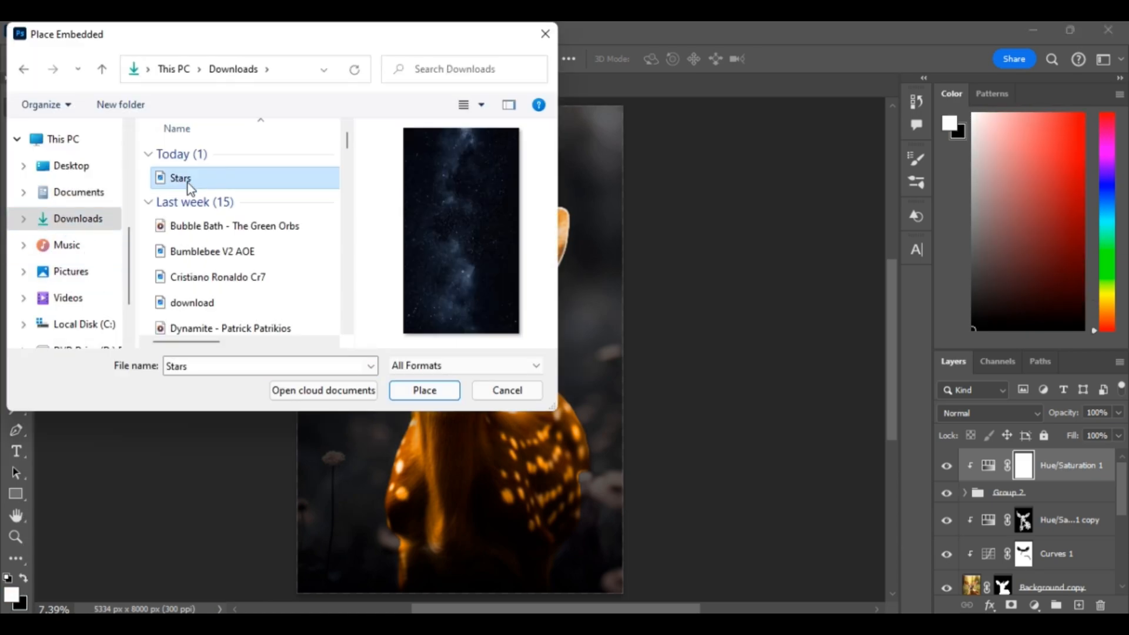
{"action": "left_click", "coordinate": [424, 392]}
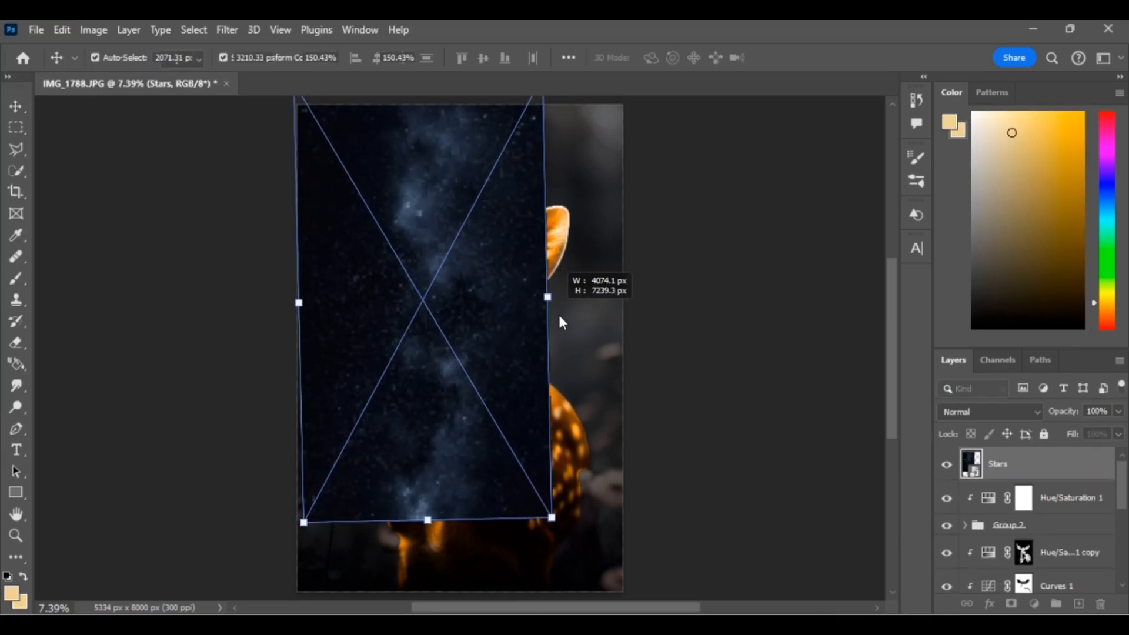
Enlarge the Stars image to cover the whole canvas and commit the transform
{"action": "left_click_drag", "start_coordinate": [559, 317], "coordinate": [581, 384]}
{"action": "key", "text": "Return"}
{"action": "left_click_drag", "start_coordinate": [652, 336], "coordinate": [652, 343]}
{"action": "left_click_drag", "start_coordinate": [329, 373], "coordinate": [297, 374]}
{"action": "left_click", "coordinate": [815, 56]}
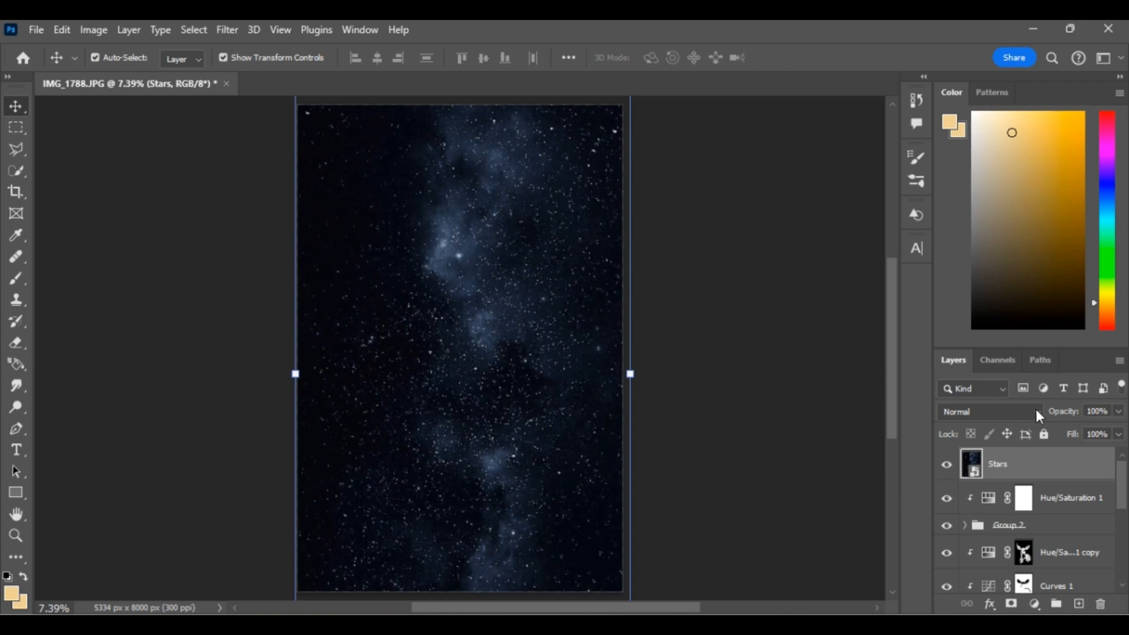
Set the Stars layer's blend mode to Screen, then enlarge and reposition the stars over the deer
{"action": "left_click", "coordinate": [964, 412]}
{"action": "left_click", "coordinate": [977, 303]}
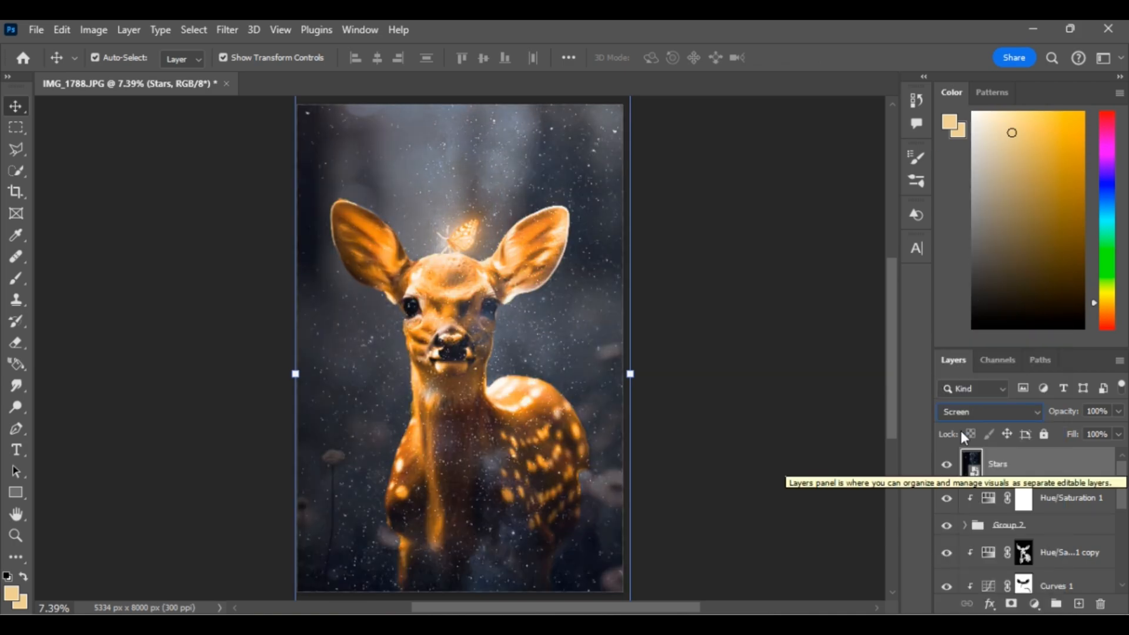
{"action": "left_click_drag", "start_coordinate": [630, 374], "coordinate": [661, 374]}
{"action": "left_click_drag", "start_coordinate": [296, 373], "coordinate": [254, 373]}
{"action": "left_click", "coordinate": [822, 56]}
{"action": "left_click_drag", "start_coordinate": [563, 365], "coordinate": [442, 510]}
Hide the Stars layer with a black mask and paint white on it with a 600 px brush to reveal stars around the butterfly between the ears
{"action": "left_click", "coordinate": [1012, 606]}
{"action": "key", "text": "ctrl+i"}
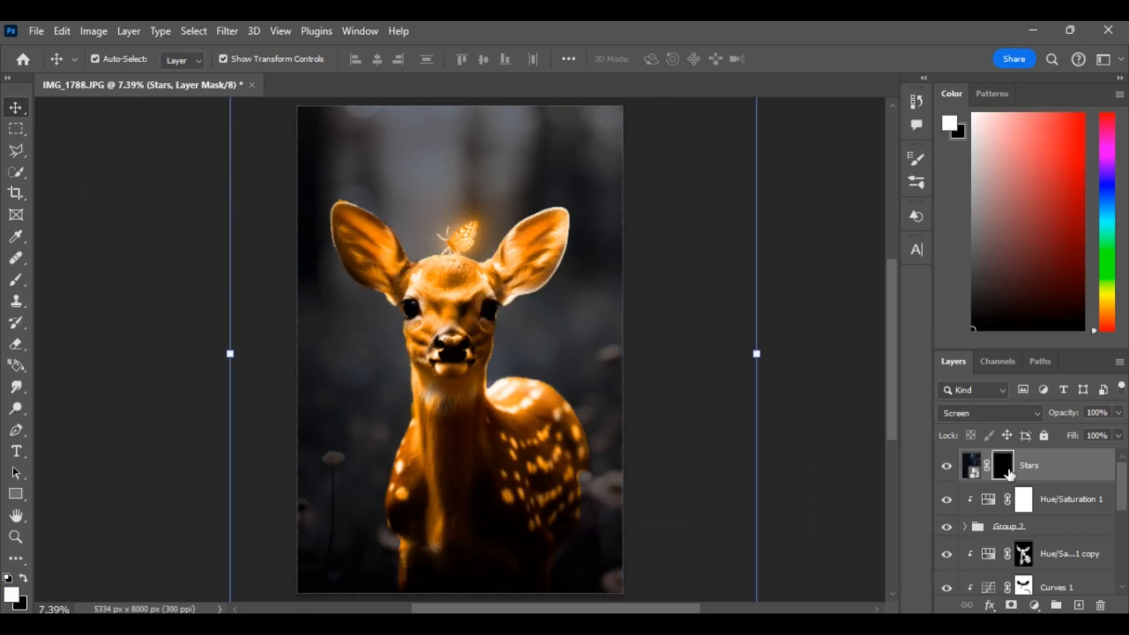
{"action": "left_click", "coordinate": [16, 280]}
{"action": "key", "text": "bracketright"}
{"action": "key", "text": "bracketright"}
{"action": "key", "text": "bracketright"}
{"action": "key", "text": "bracketright"}
{"action": "key", "text": "bracketright"}
{"action": "mouse_move", "coordinate": [541, 238]}
{"action": "left_mouse_down"}
{"action": "mouse_move", "coordinate": [501, 266]}
{"action": "mouse_move", "coordinate": [416, 273]}
{"action": "left_mouse_up"}
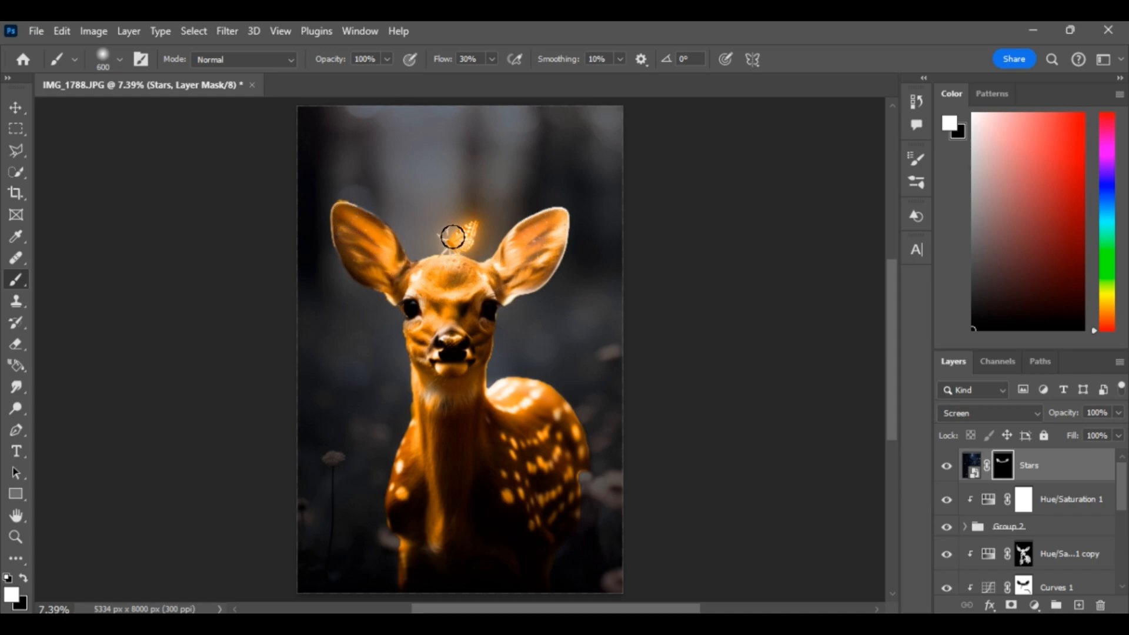
{"action": "left_click_drag", "start_coordinate": [494, 261], "coordinate": [541, 218]}
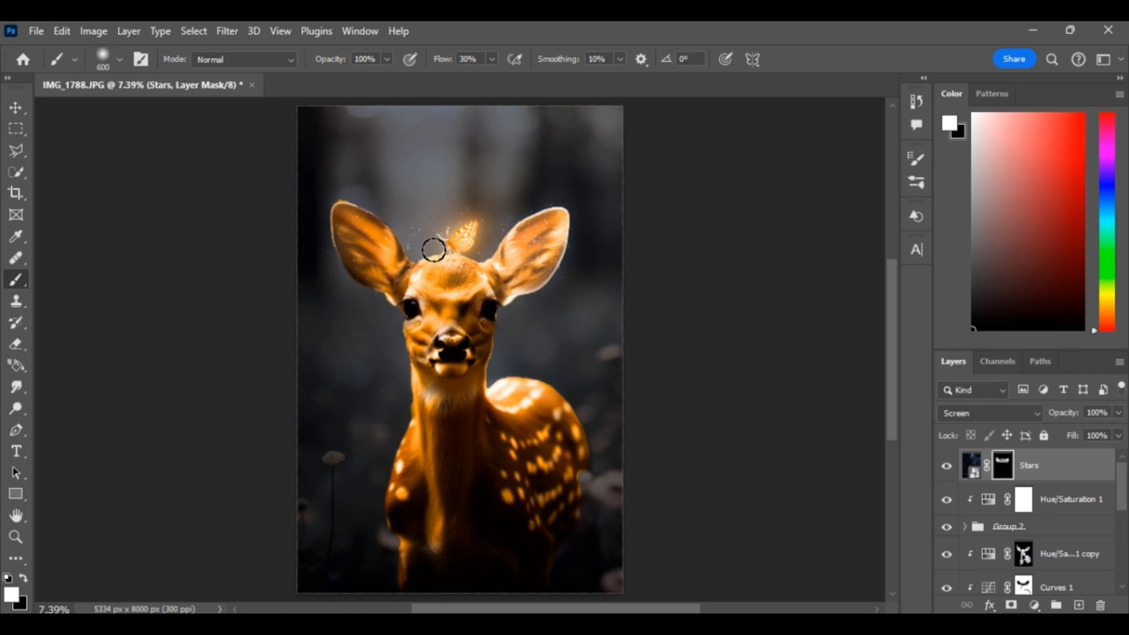
{"action": "key", "text": "v"}
{"action": "left_click", "coordinate": [1034, 605]}
{"action": "left_click", "coordinate": [1012, 396]}
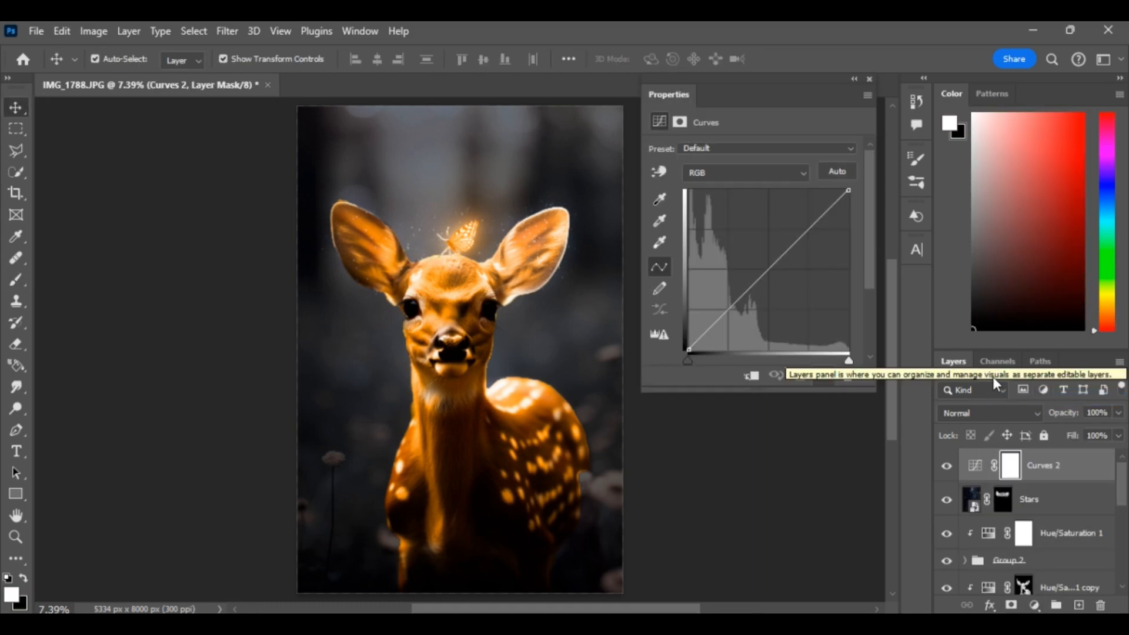
{"action": "left_click", "coordinate": [870, 79]}
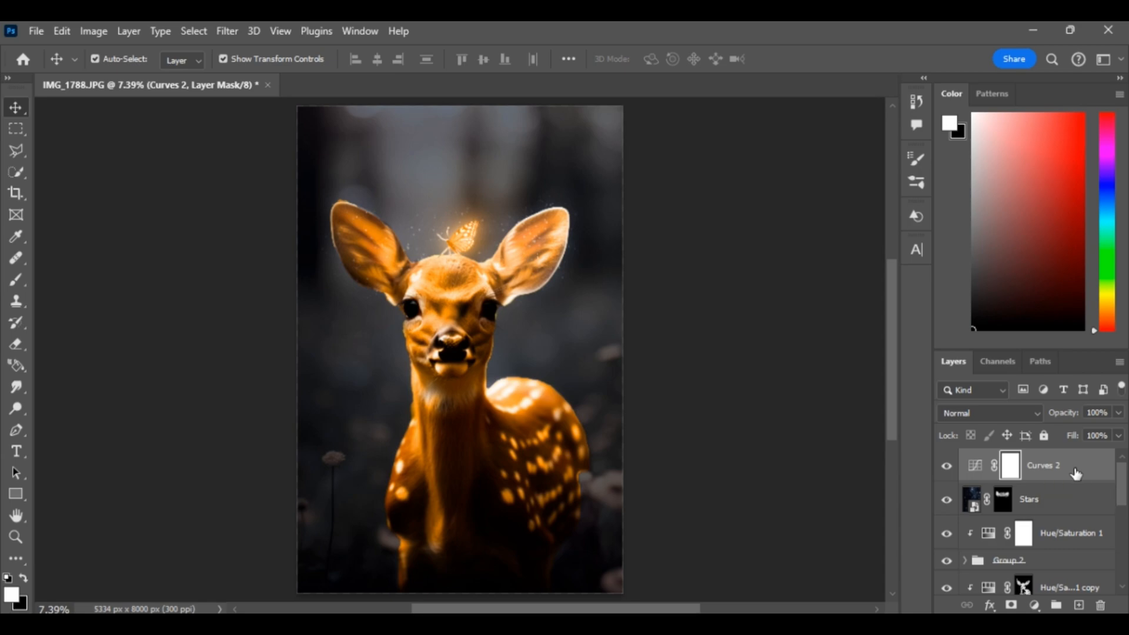
{"action": "key", "text": "Delete"}
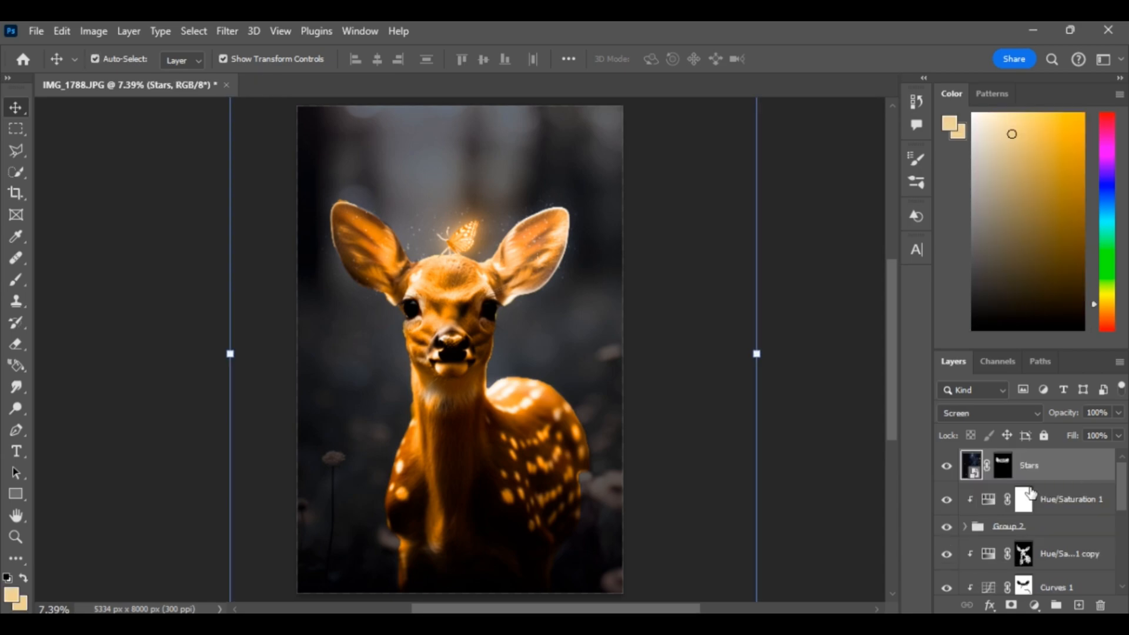
Add a Levels adjustment above Stars with input black 32, brightened midtones and output levels 9 and 220
{"action": "left_click", "coordinate": [1035, 605]}
{"action": "left_click", "coordinate": [1012, 384]}
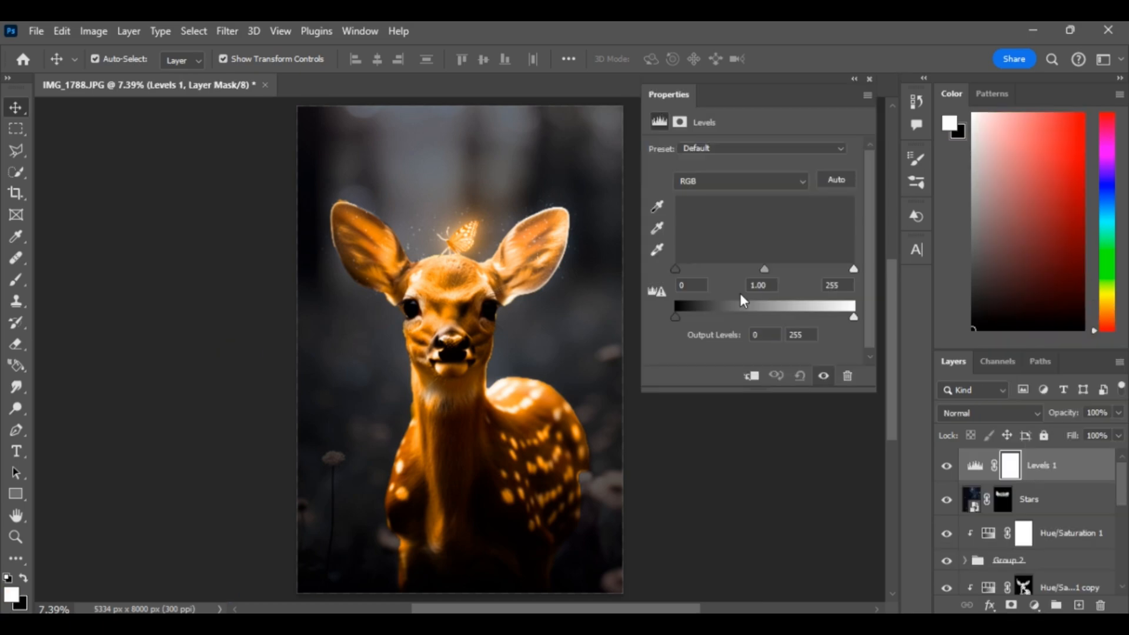
{"action": "left_click_drag", "start_coordinate": [676, 318], "coordinate": [682, 319]}
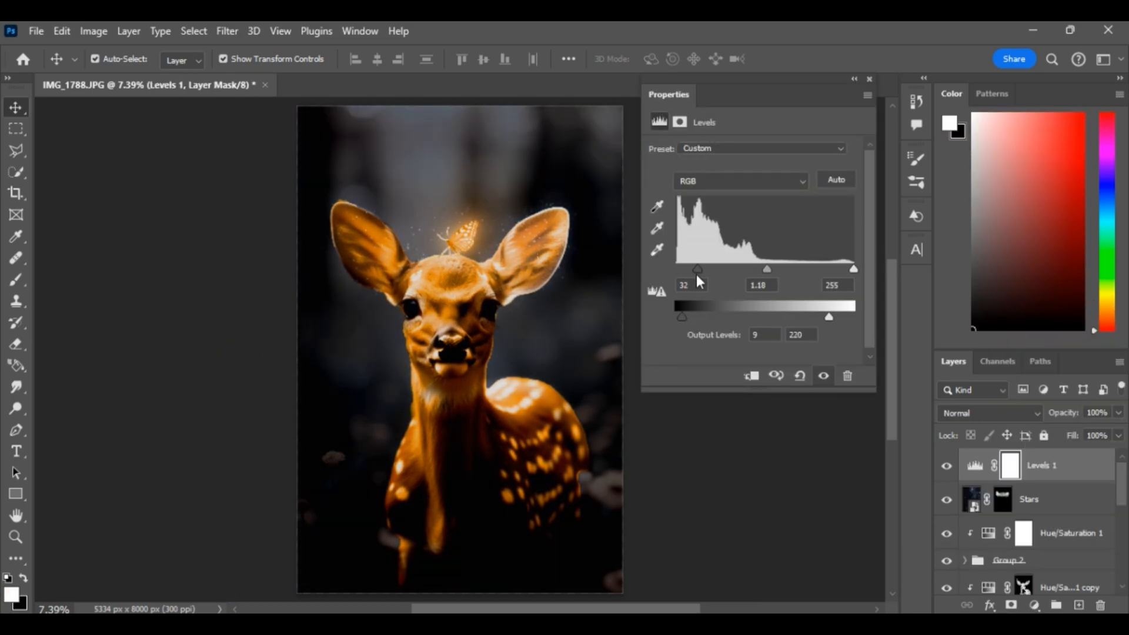
{"action": "left_click_drag", "start_coordinate": [771, 272], "coordinate": [757, 273]}
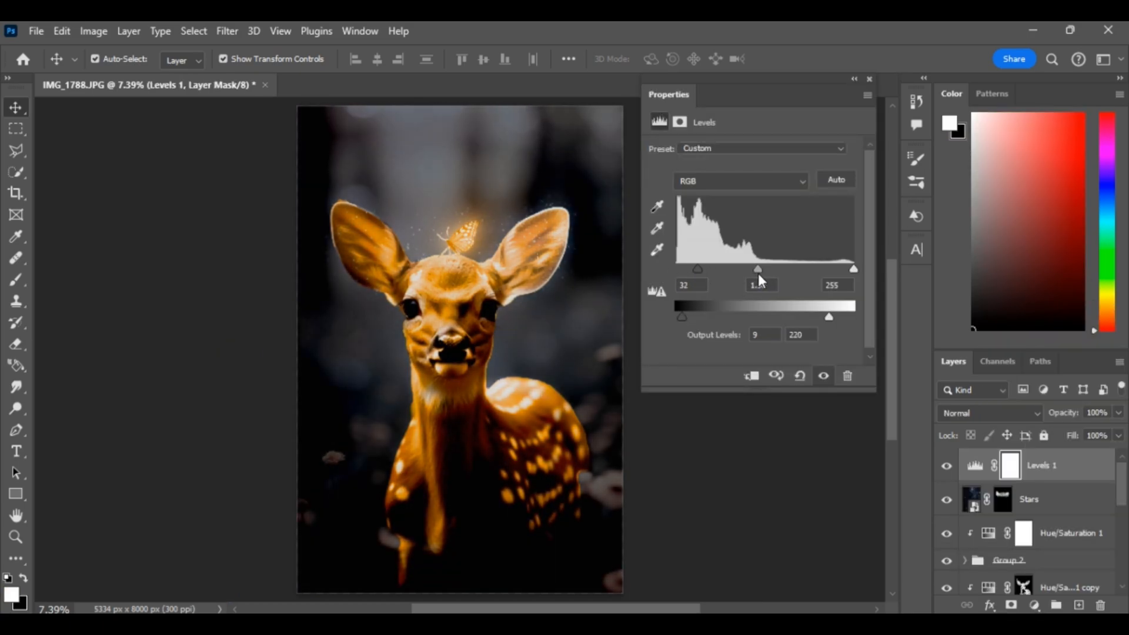
{"action": "left_click", "coordinate": [869, 79]}
Add a Color Lookup adjustment above Levels and apply a preset 3D LUT that gives a warm, high-contrast grade
{"action": "left_click", "coordinate": [1036, 605]}
{"action": "left_click", "coordinate": [1029, 514]}
{"action": "left_click", "coordinate": [839, 147]}
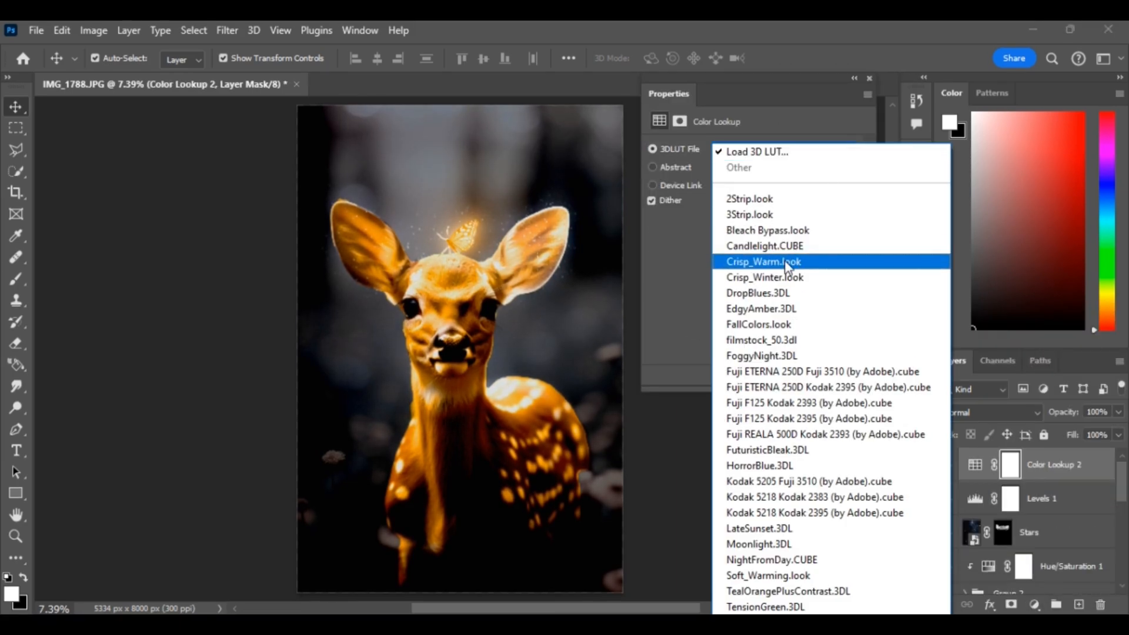
{"action": "left_click", "coordinate": [764, 351]}
{"action": "left_click", "coordinate": [869, 79]}
Reduce the top Color Lookup layer's opacity to 70%, keeping its fill at 100%
{"action": "left_click", "coordinate": [1113, 464]}
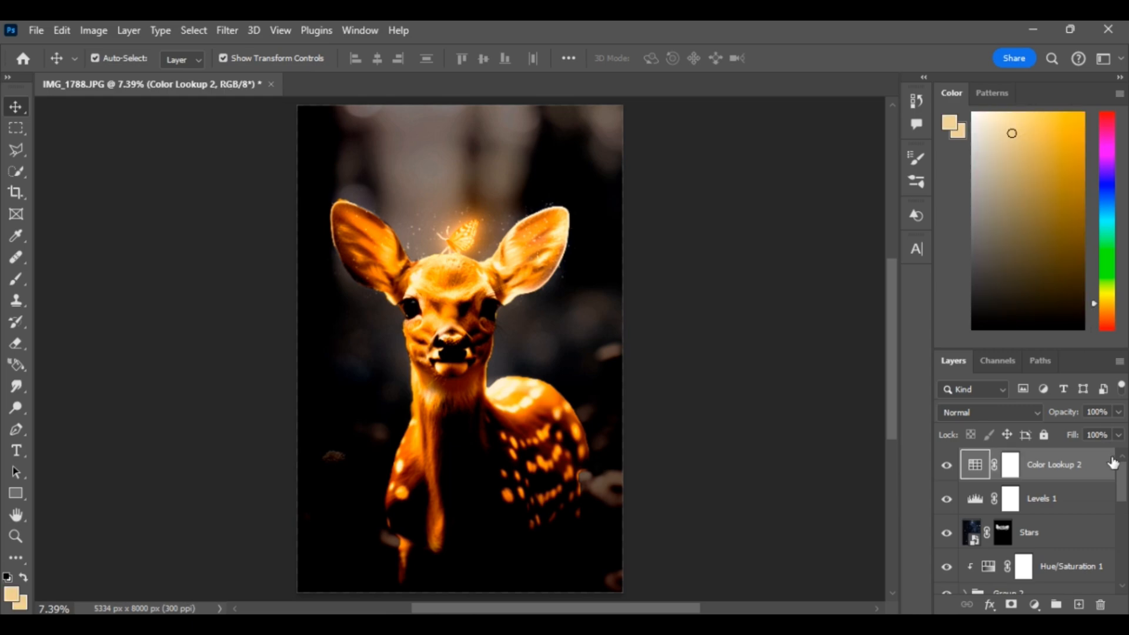
{"action": "left_click", "coordinate": [1118, 435]}
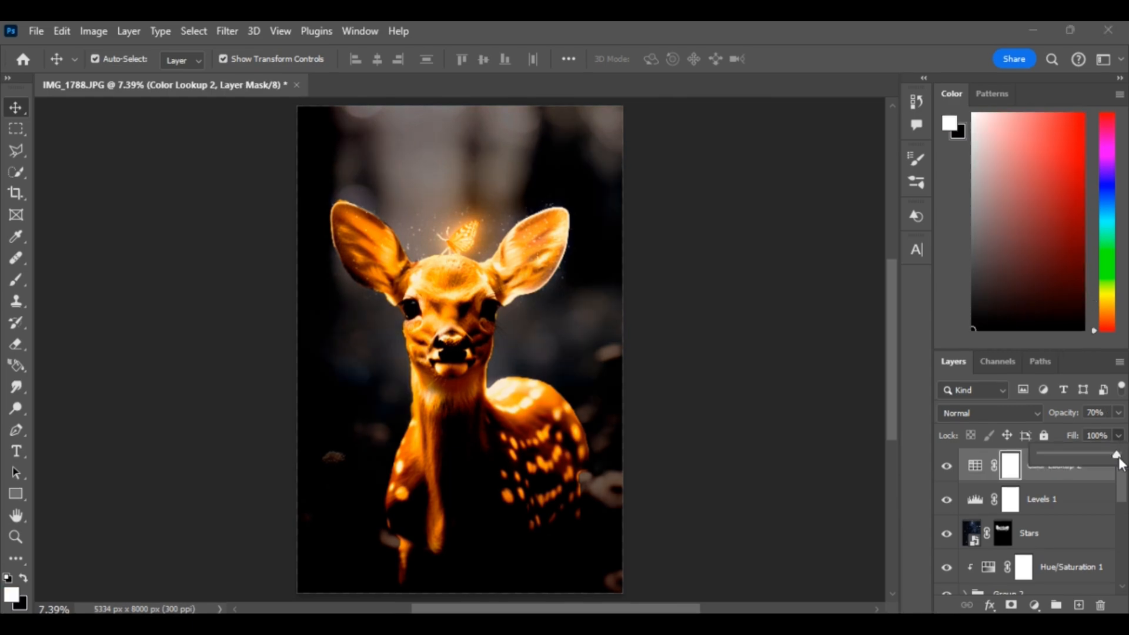
{"action": "left_click_drag", "start_coordinate": [1092, 453], "coordinate": [1120, 455]}
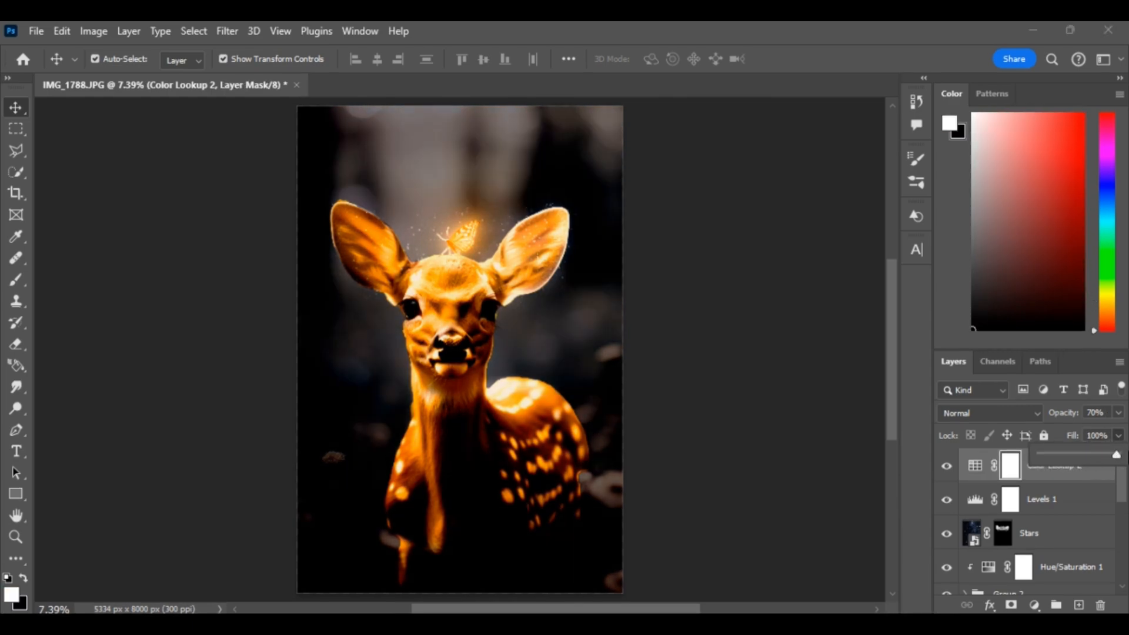